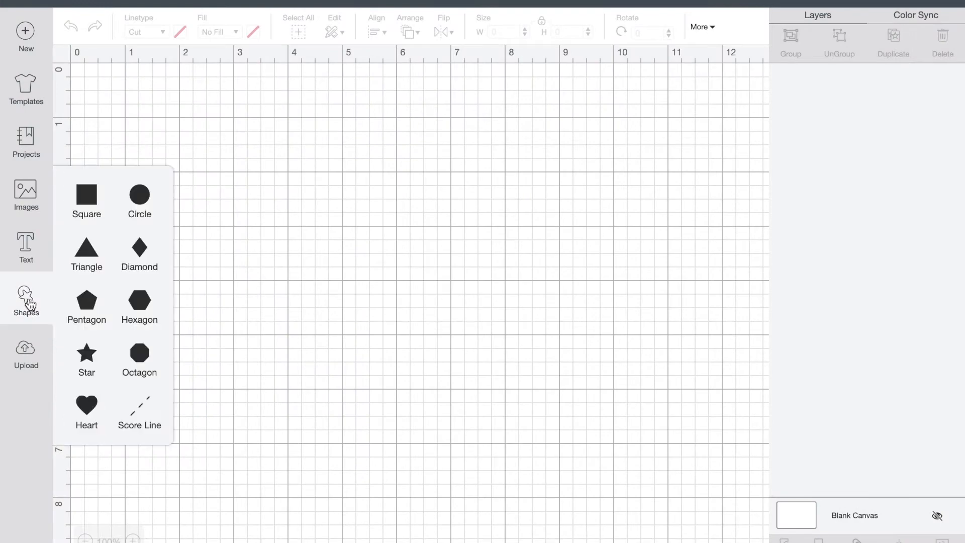
- Insert a square shape on the blank canvas and set its material colour to white
click(87, 200)
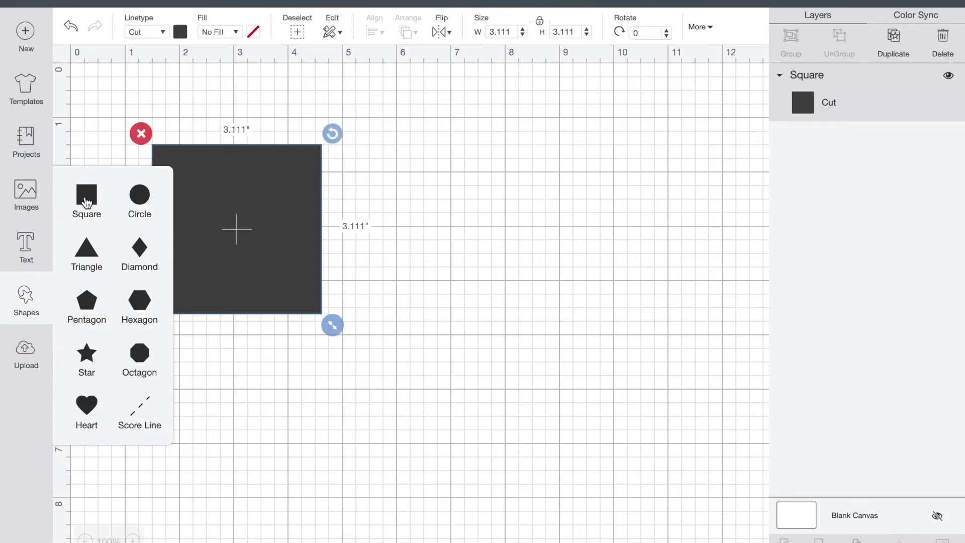
click(180, 33)
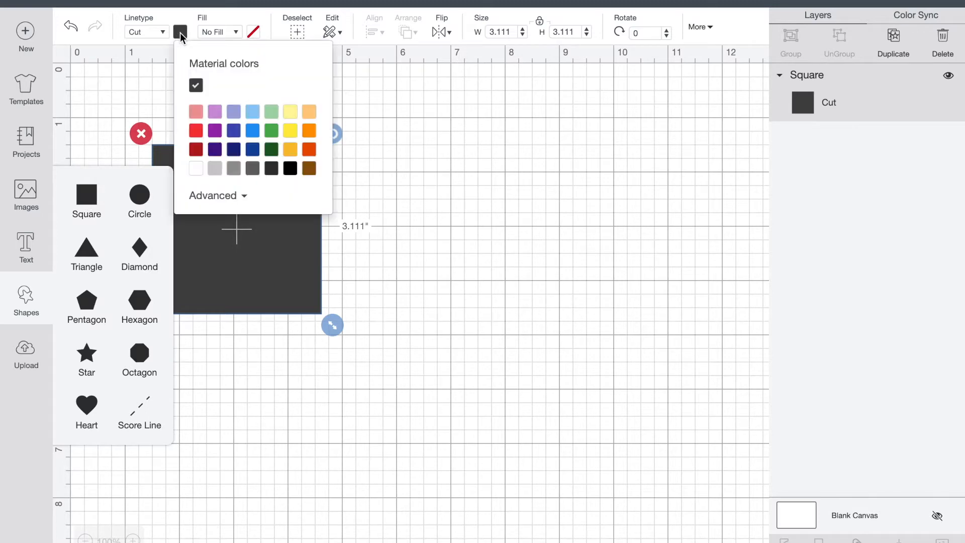
click(196, 168)
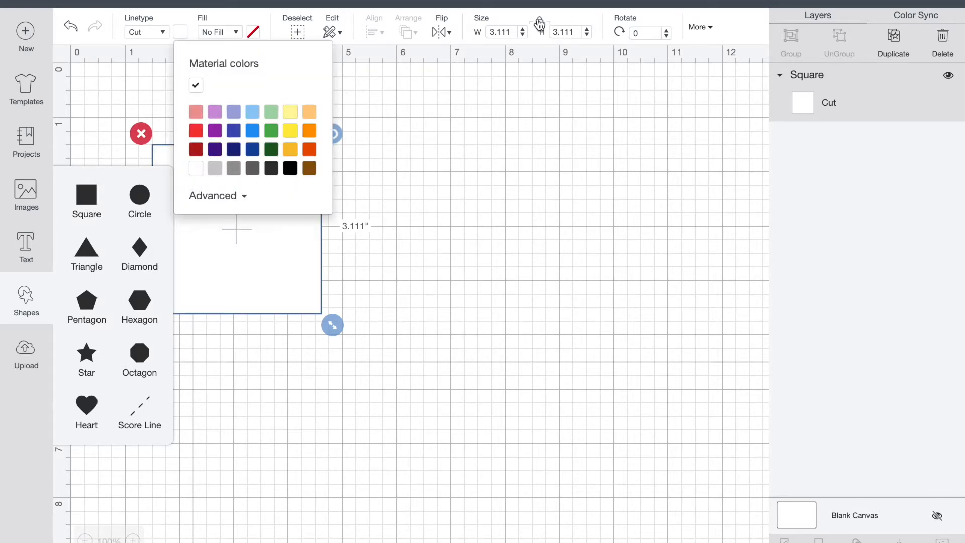
- Unlock the square's proportions and resize it to 3 inches wide by 4 inches high
click(540, 23)
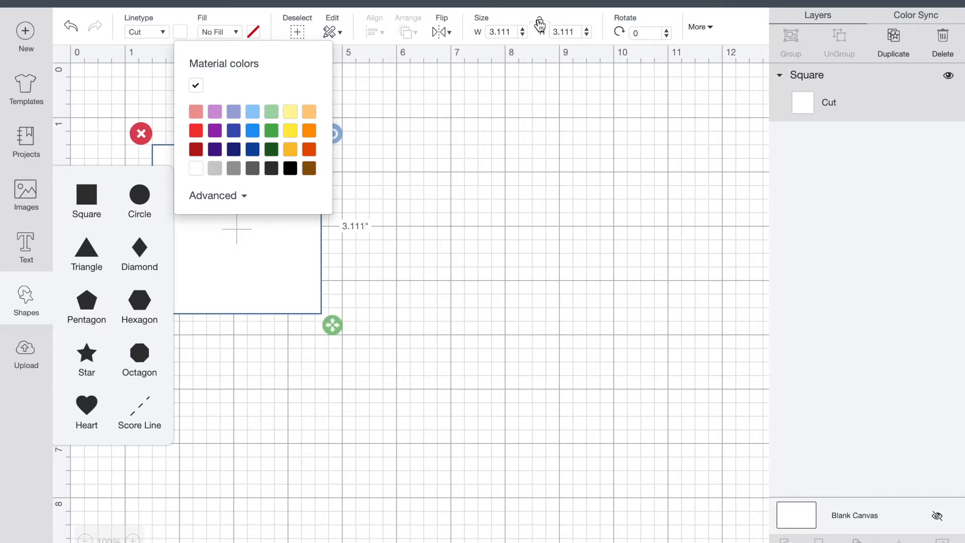
click(525, 153)
click(267, 276)
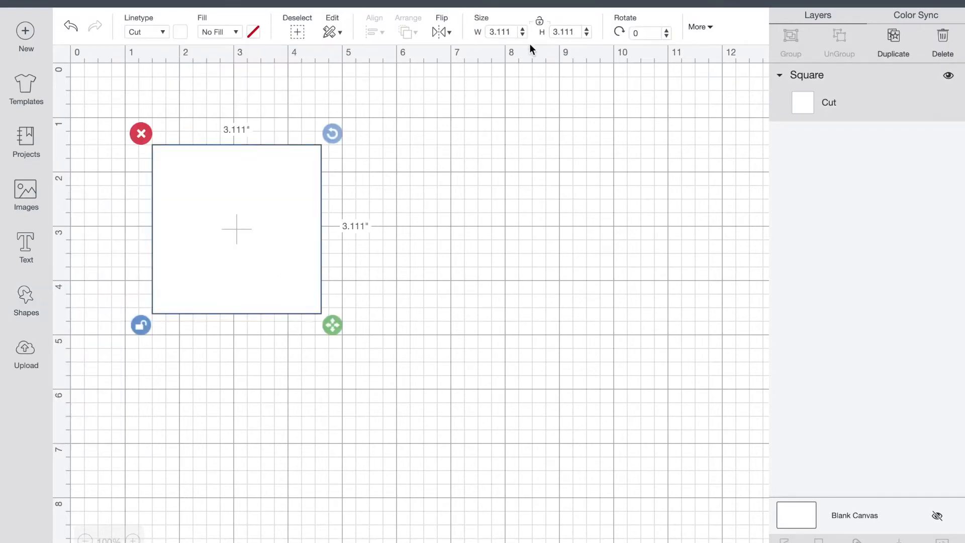
click(539, 23)
click(539, 23)
double_click(491, 32)
text(3)
key(Tab)
text(4)
key(Tab)
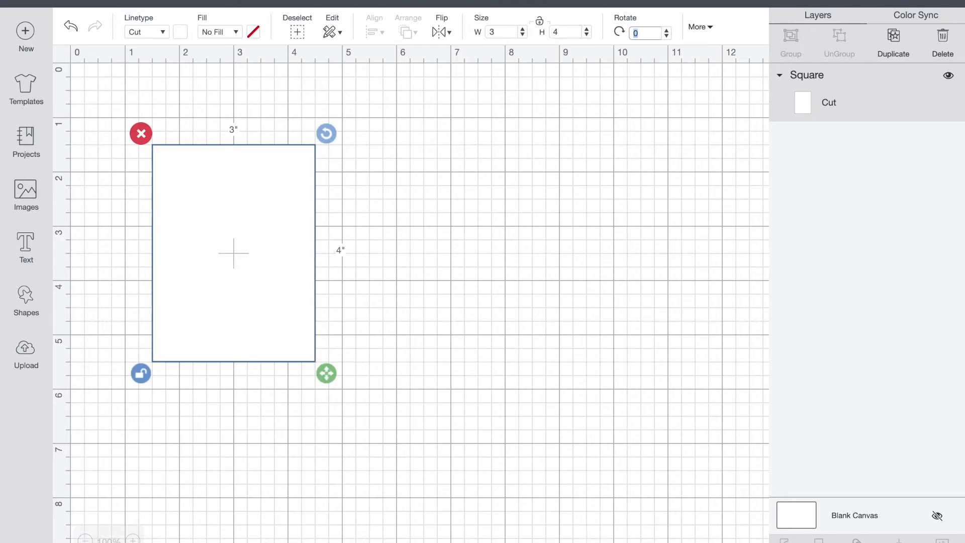
click(437, 275)
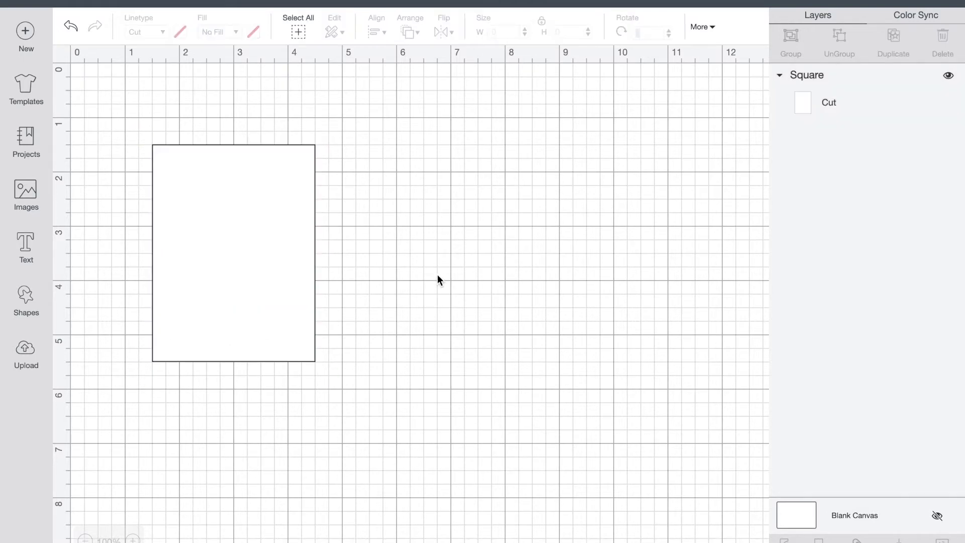
- Add a text object reading "Graduation" on the first line and "Checklist" on the second
click(24, 246)
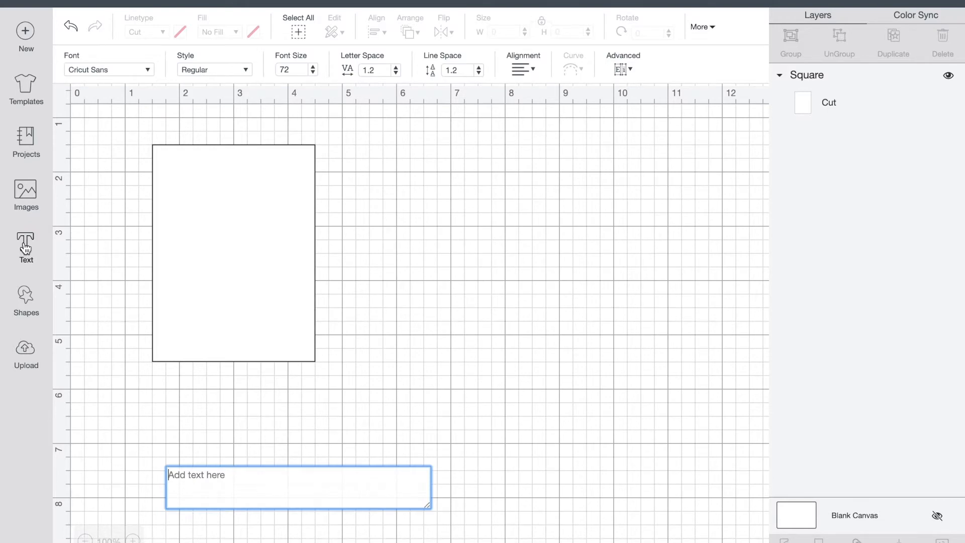
text(Gradua)
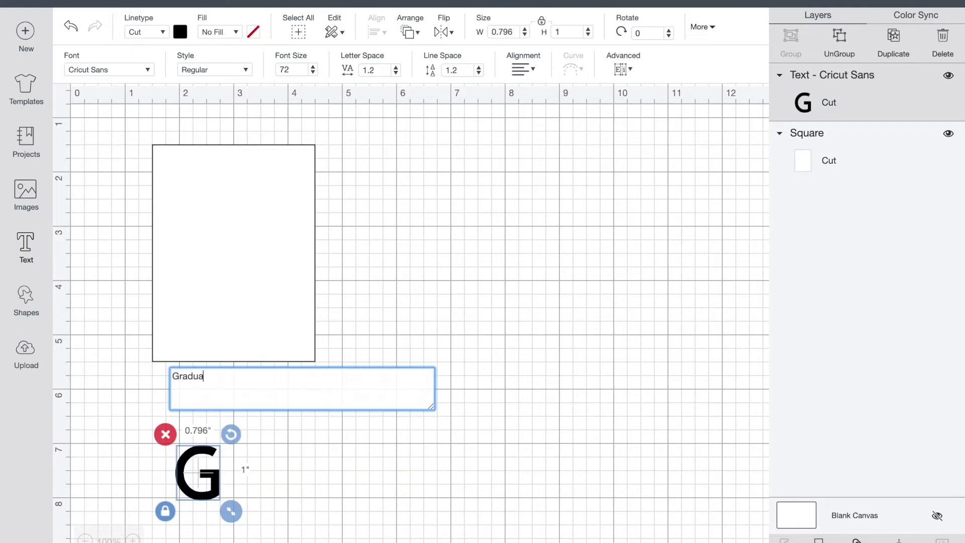
text(tion )
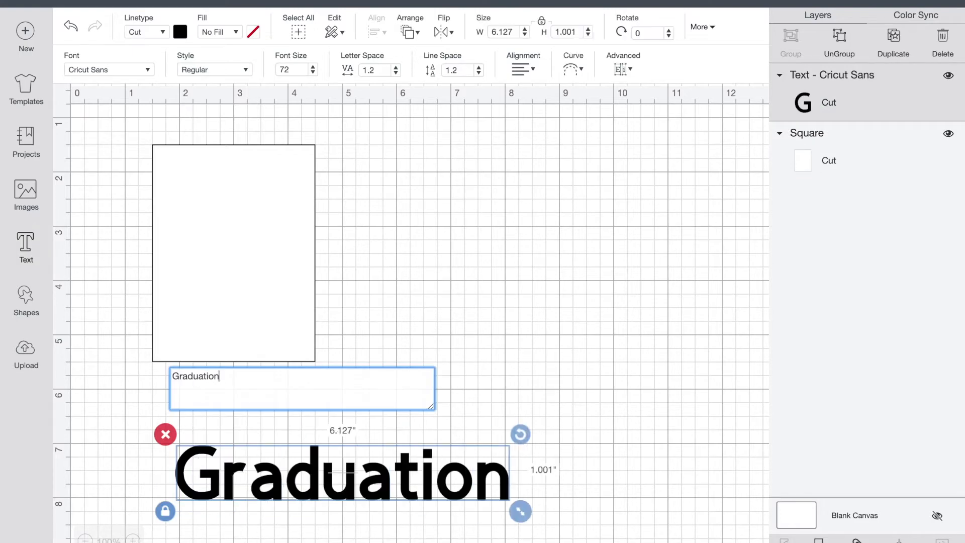
text(C)
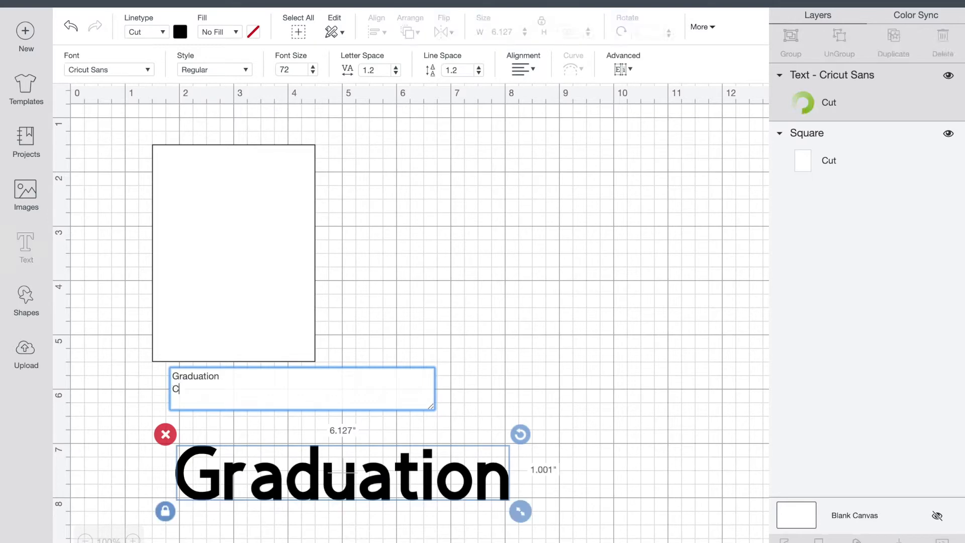
text(hecklist)
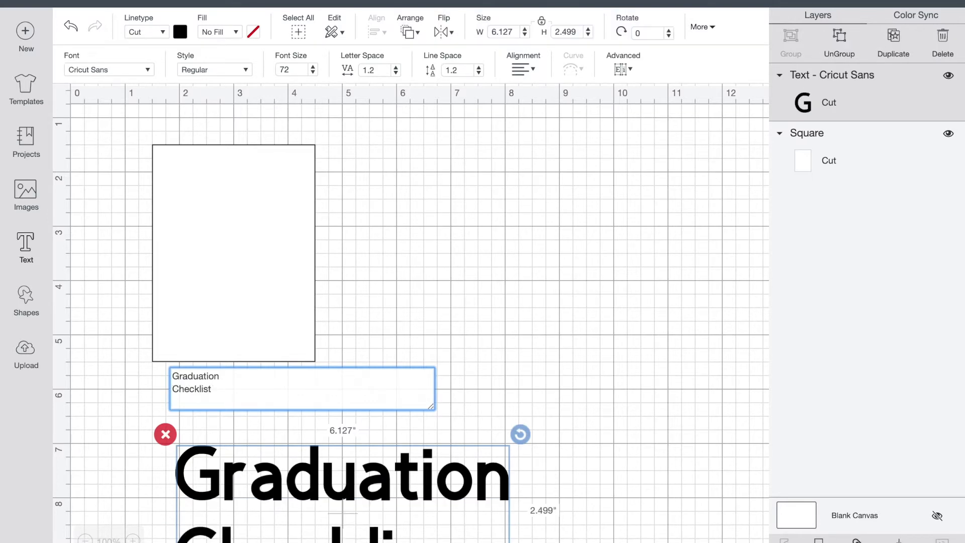
- Centre the two lines of the Graduation Checklist text and change its font to Chalkduster
click(526, 72)
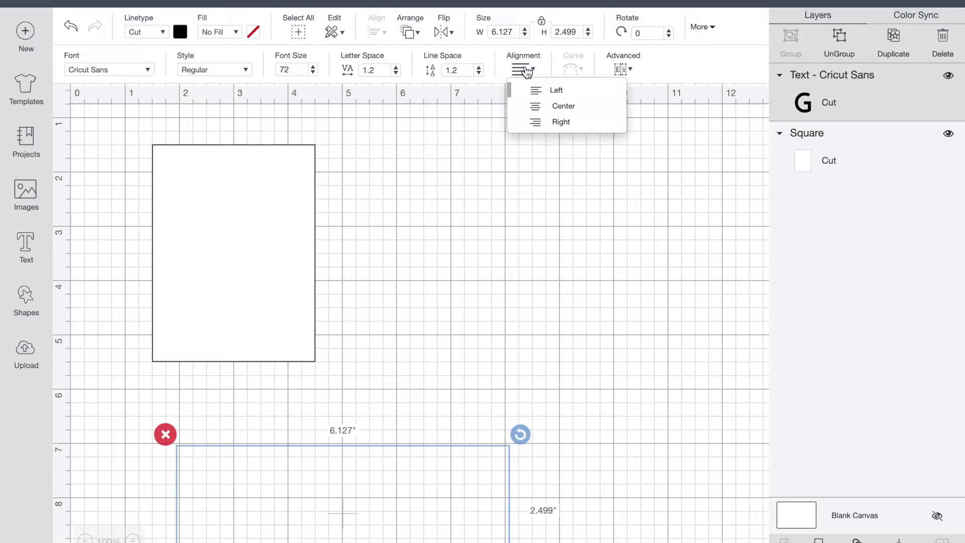
click(543, 105)
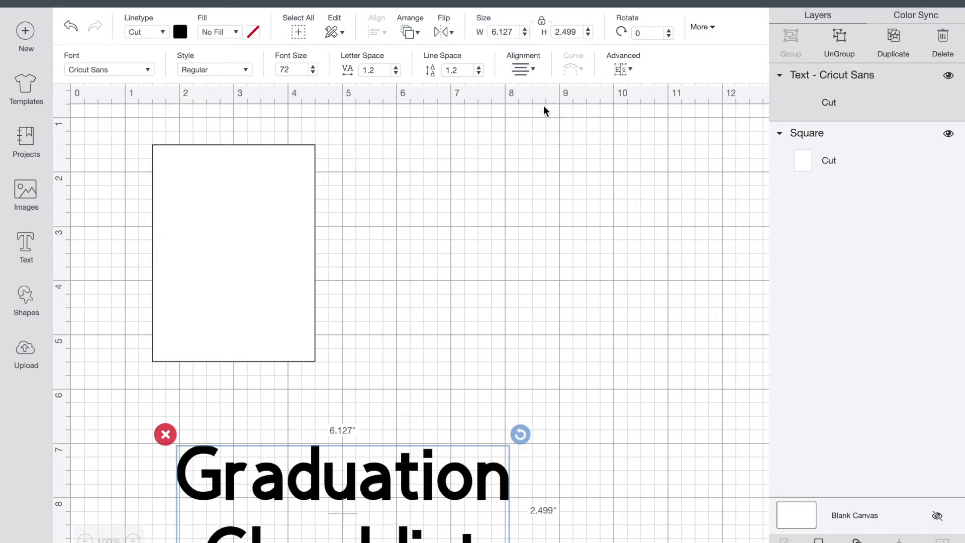
click(140, 74)
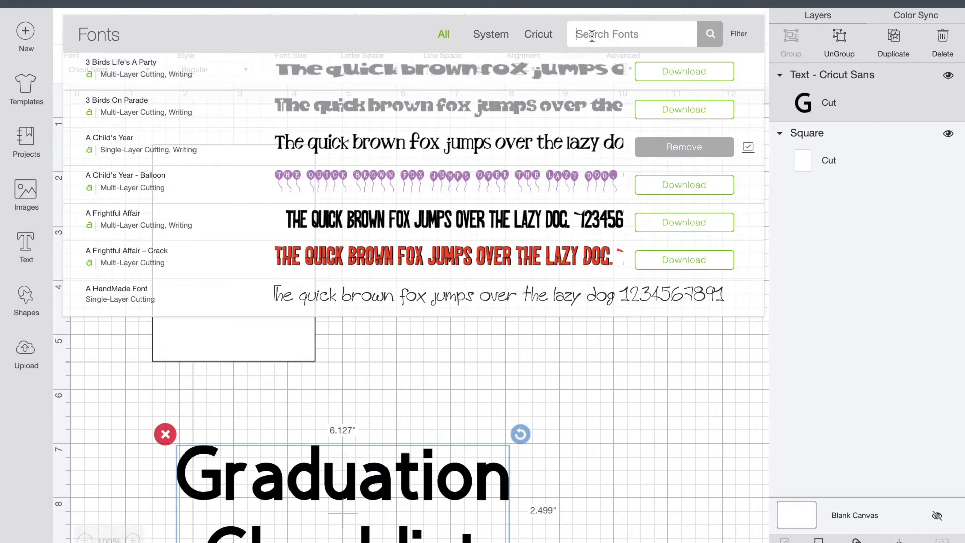
text(chalkd)
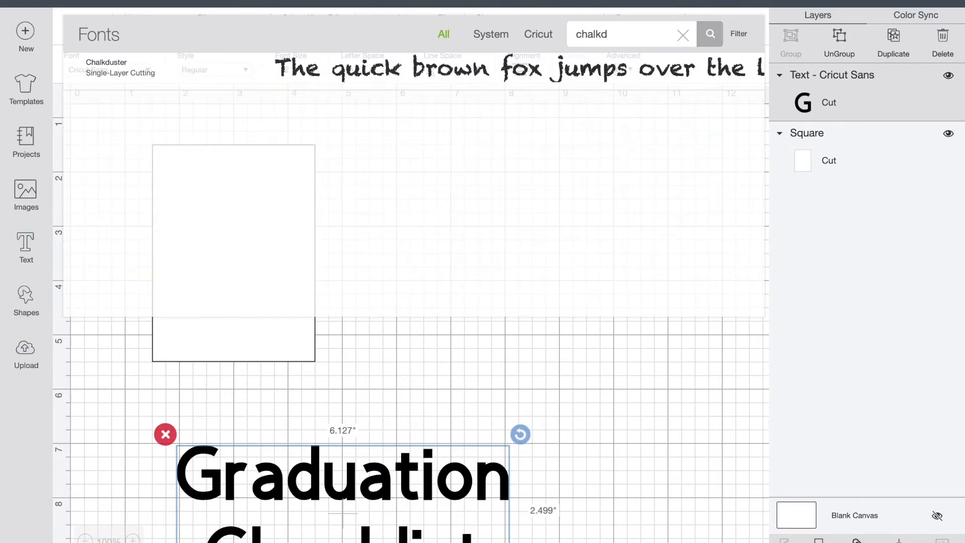
click(523, 82)
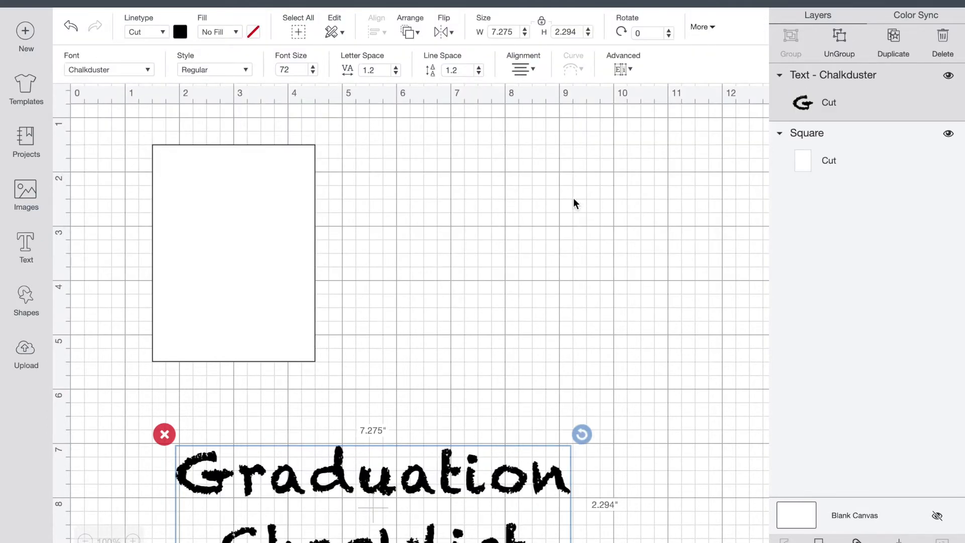
- Scale the Graduation Checklist text to about 2.43 inches wide and place it centred near the upper edge of the white rectangle
scroll(620, 478, down, 5)
drag(583, 450, 319, 366)
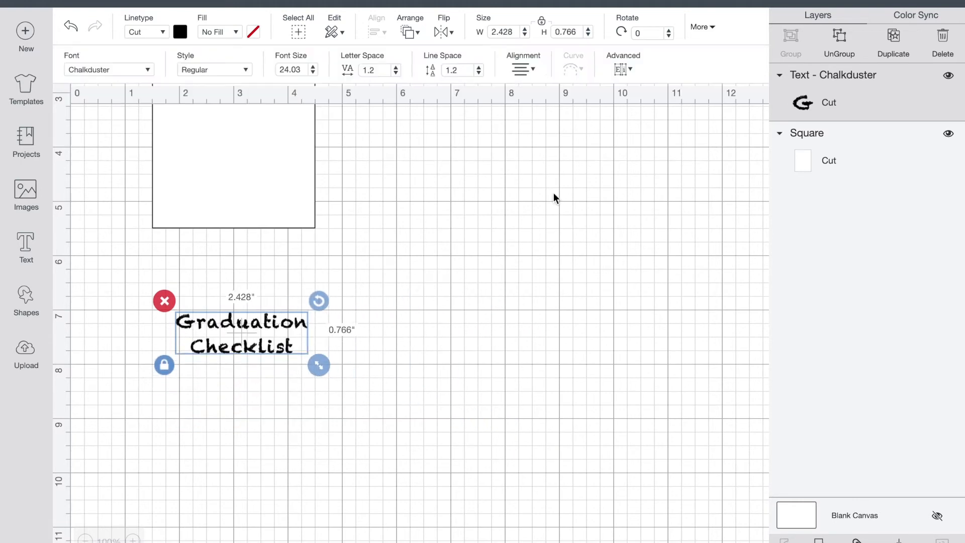
scroll(530, 260, up, 5)
drag(248, 470, 222, 173)
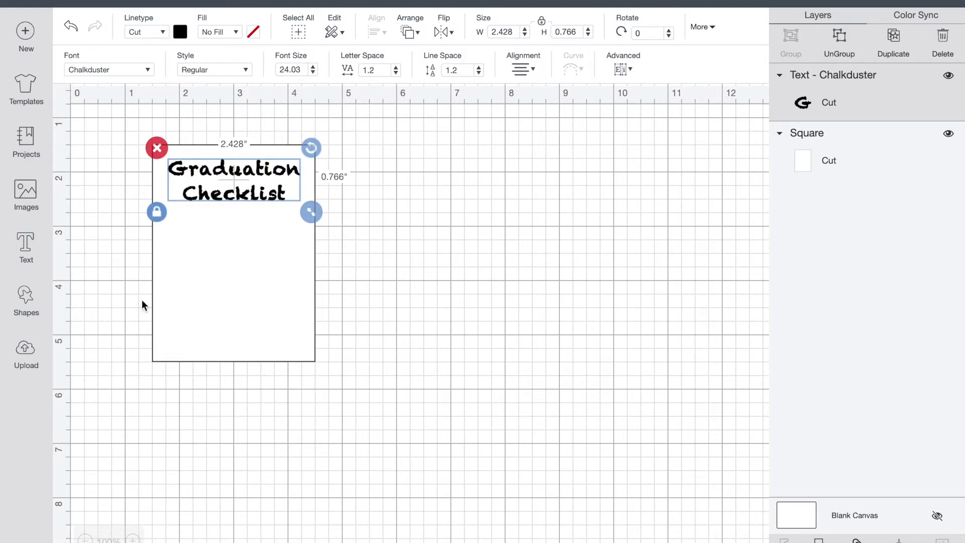
click(119, 411)
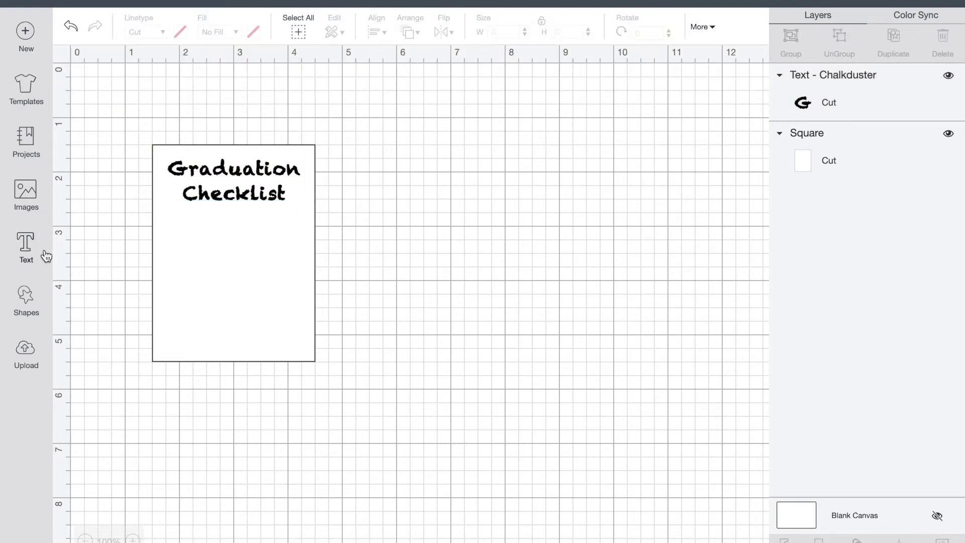
- Add a text object reading "2020" and place it directly below the Graduation Checklist title
click(29, 250)
text(2020)
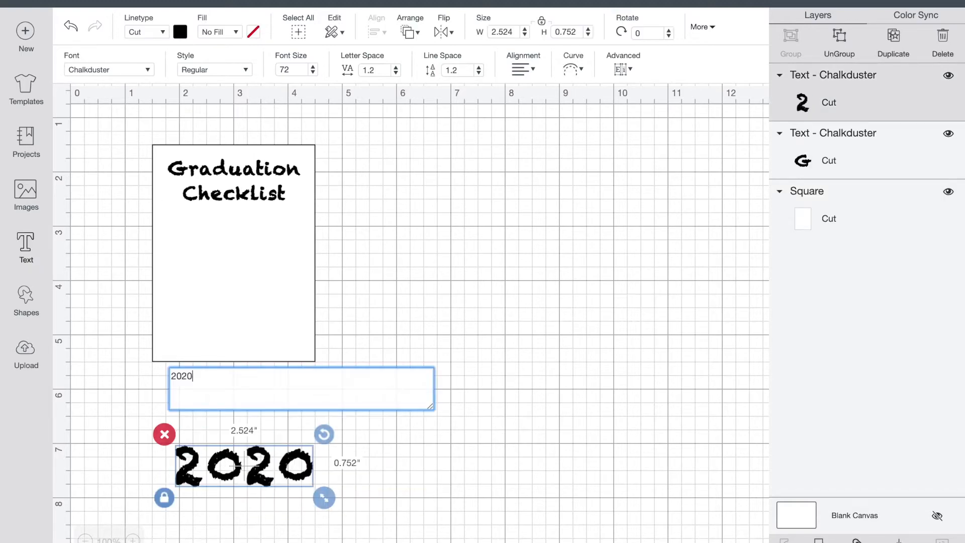
click(230, 457)
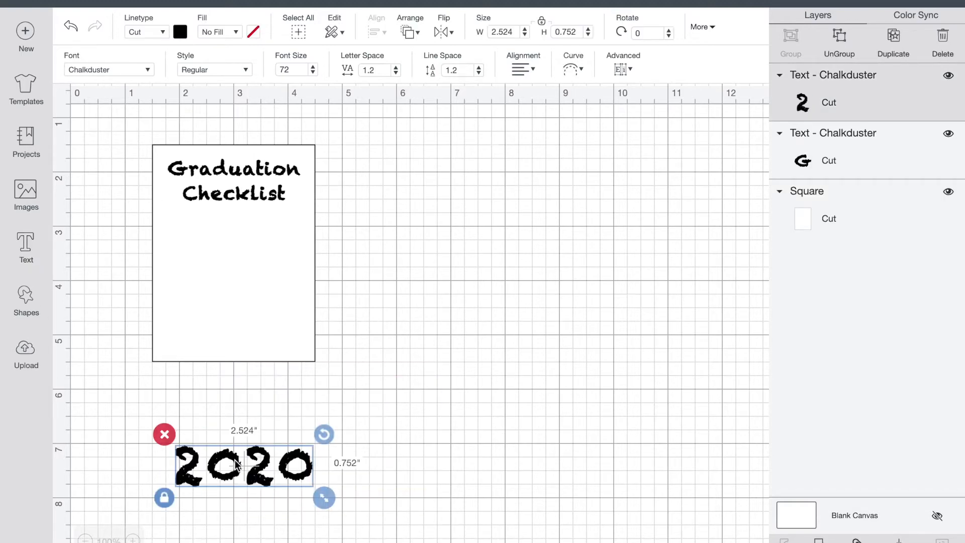
drag(233, 459, 227, 227)
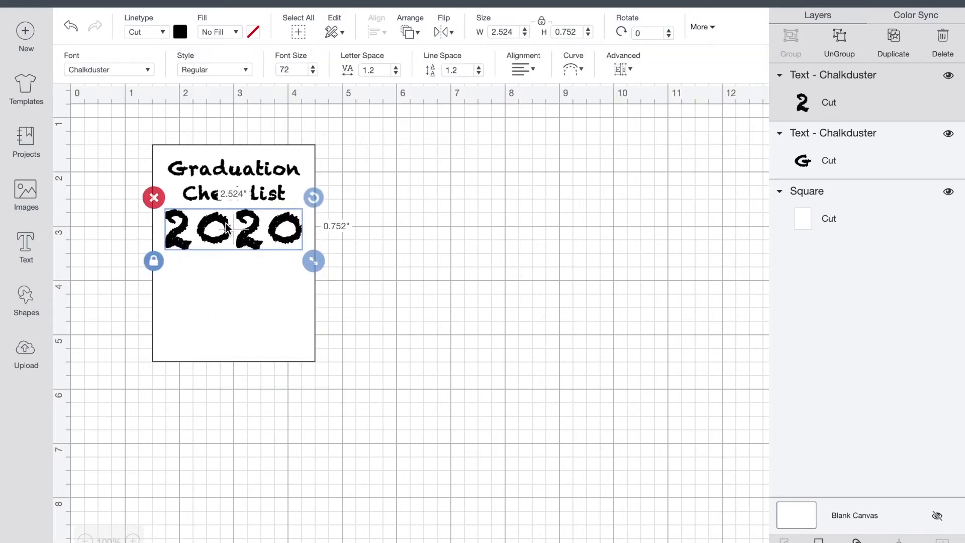
- Unlock the proportions of the 2020 text, flatten and narrow it slightly, and centre it under the title
click(155, 261)
drag(314, 261, 296, 243)
drag(238, 224, 245, 224)
click(473, 230)
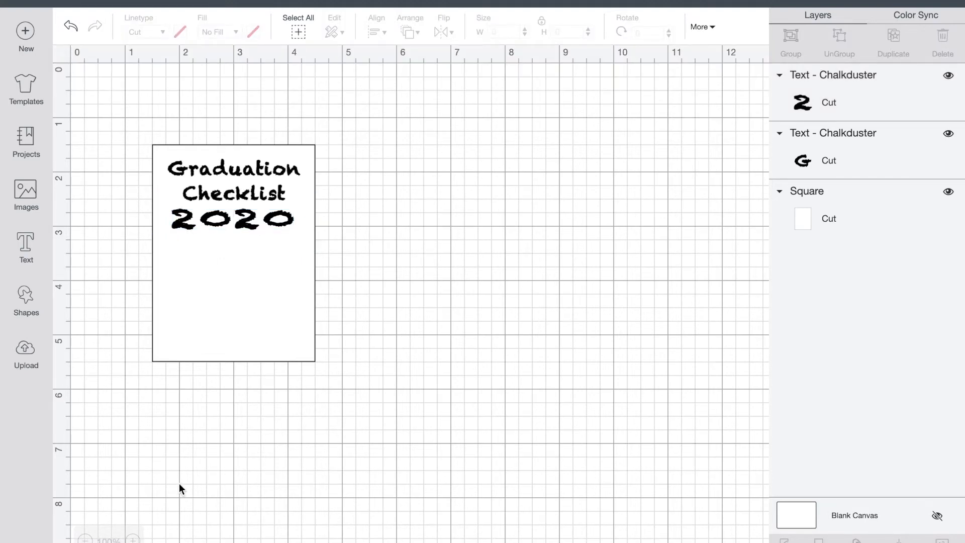
- Search the image library for "square", insert the hand-drawn square frame, and recolour it black
click(21, 191)
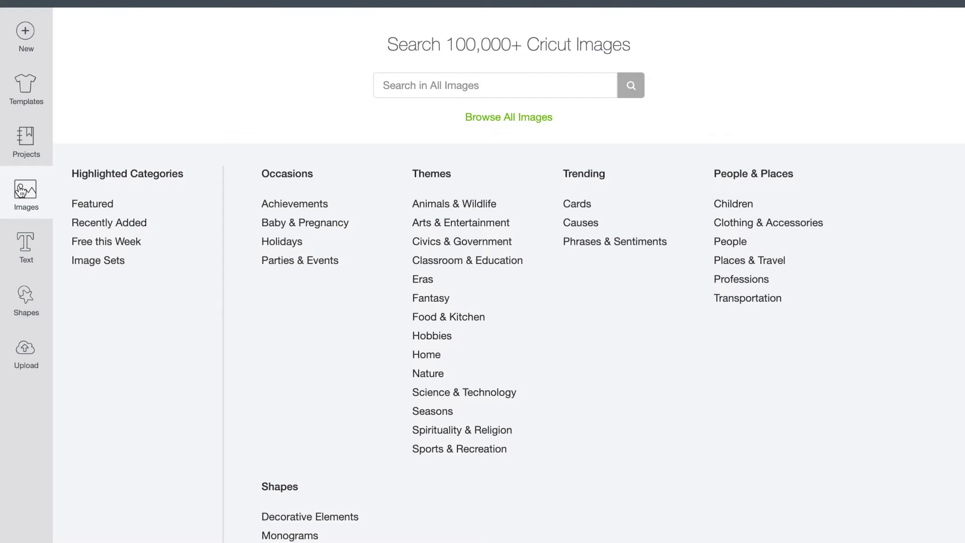
click(414, 94)
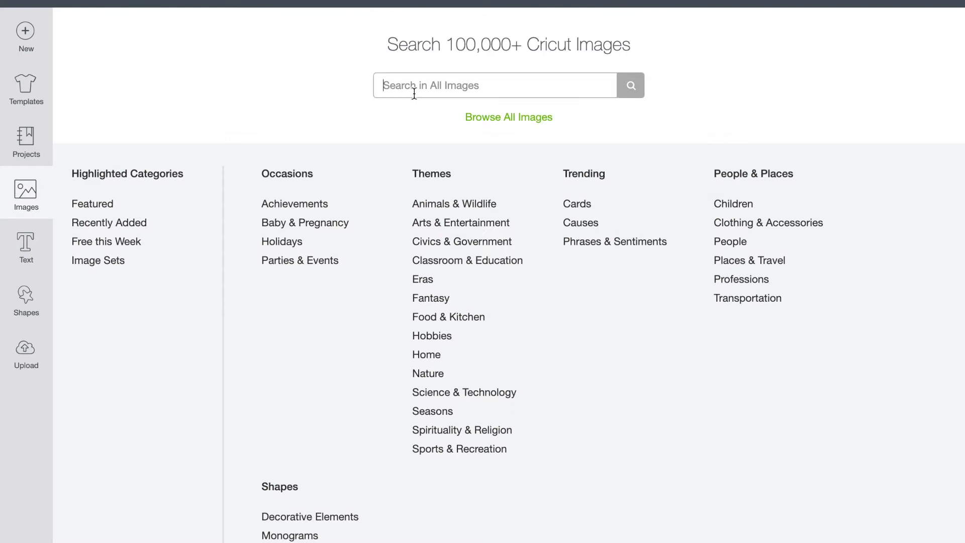
text(square)
key(Return)
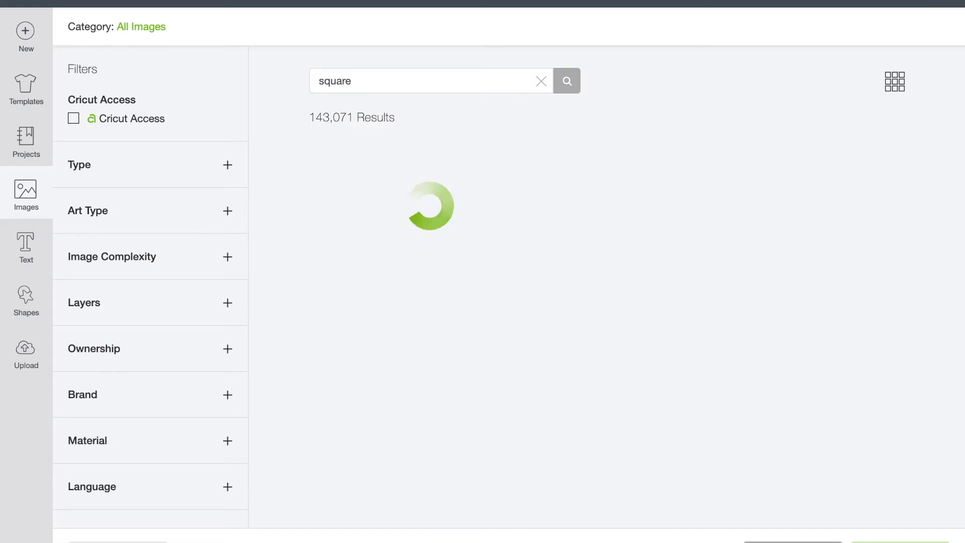
scroll(623, 333, down, 3)
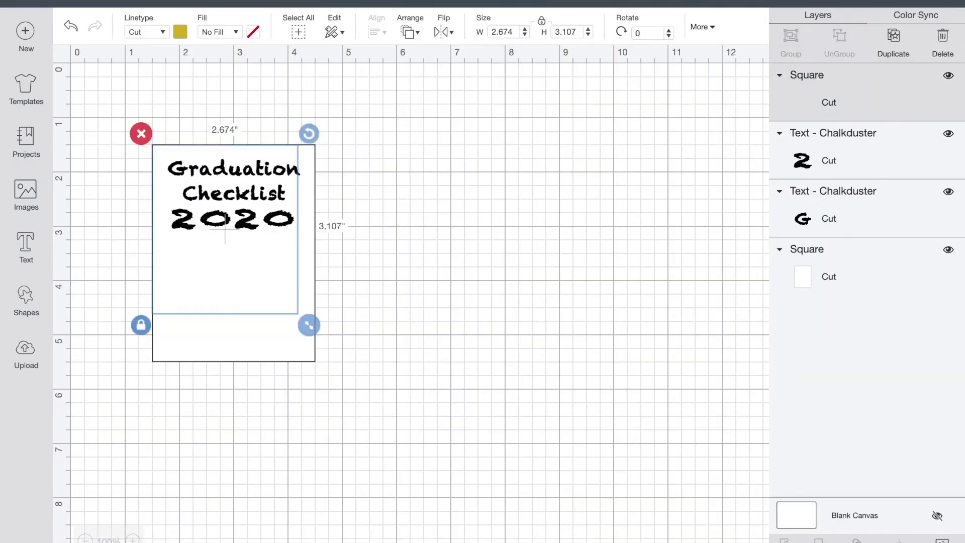
click(180, 31)
click(215, 86)
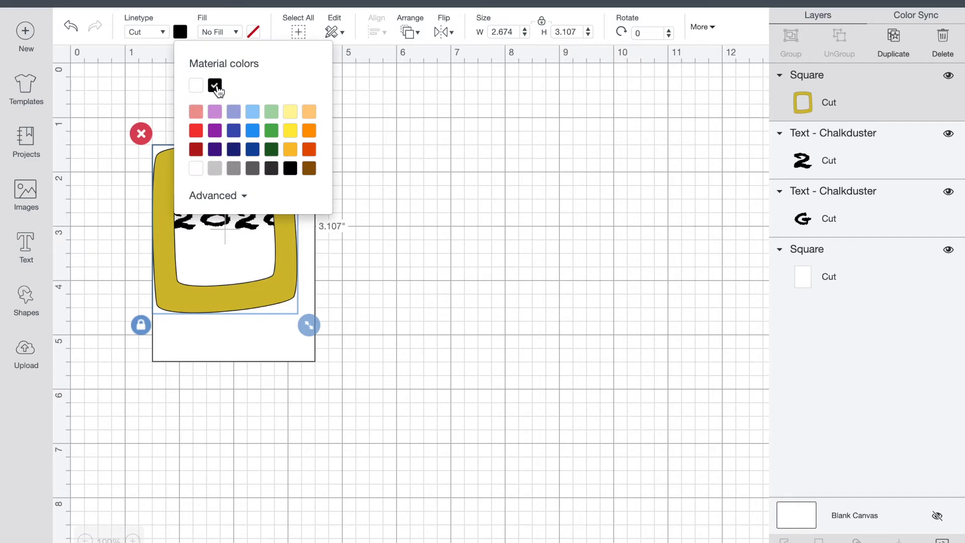
- Shrink the black square frame to about 0.295 by 0.343 inches and place it as a checkbox below the first digit of 2020
drag(312, 325, 203, 225)
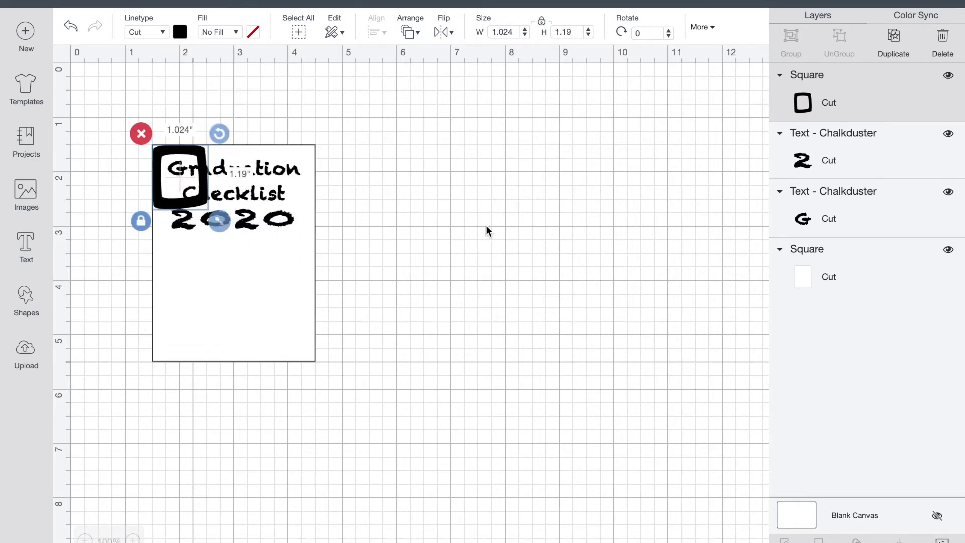
drag(178, 179, 188, 278)
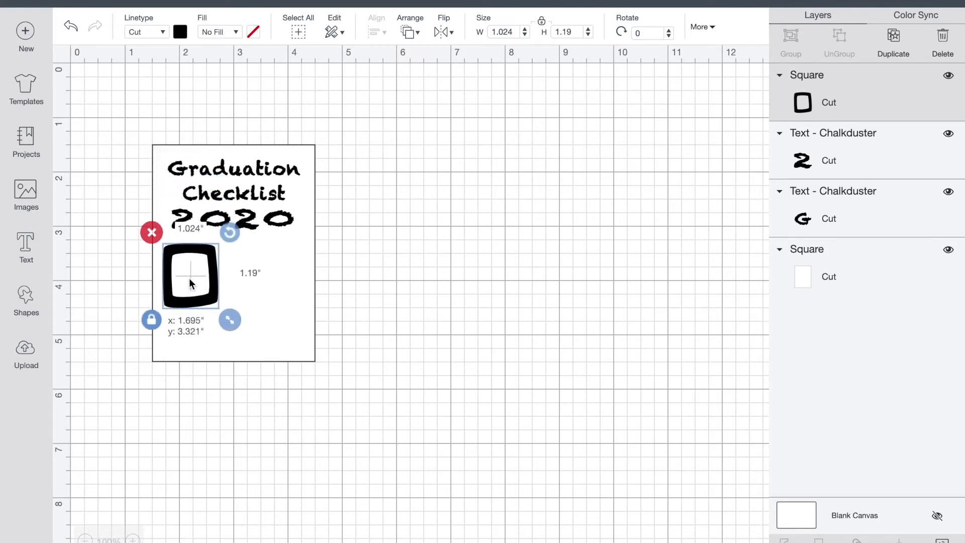
drag(230, 319, 198, 273)
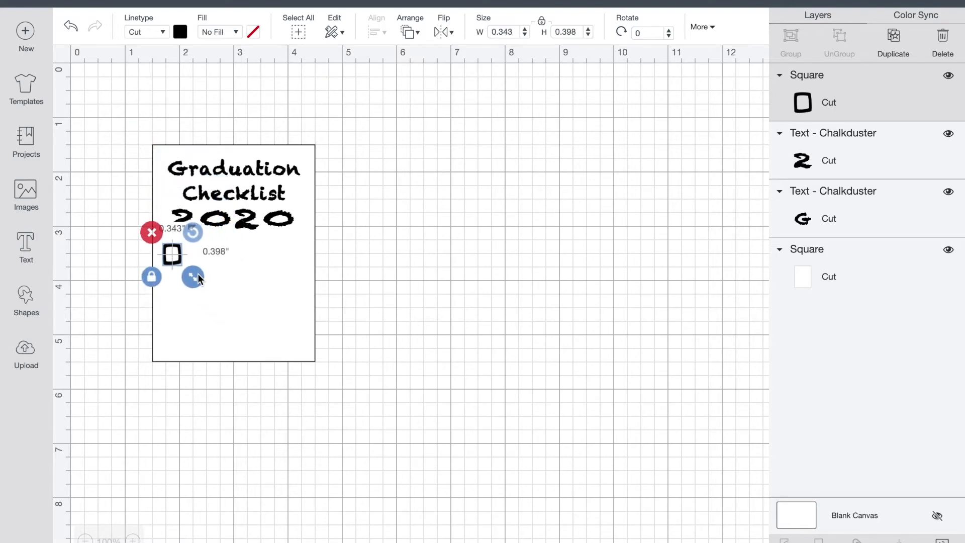
drag(194, 276, 174, 254)
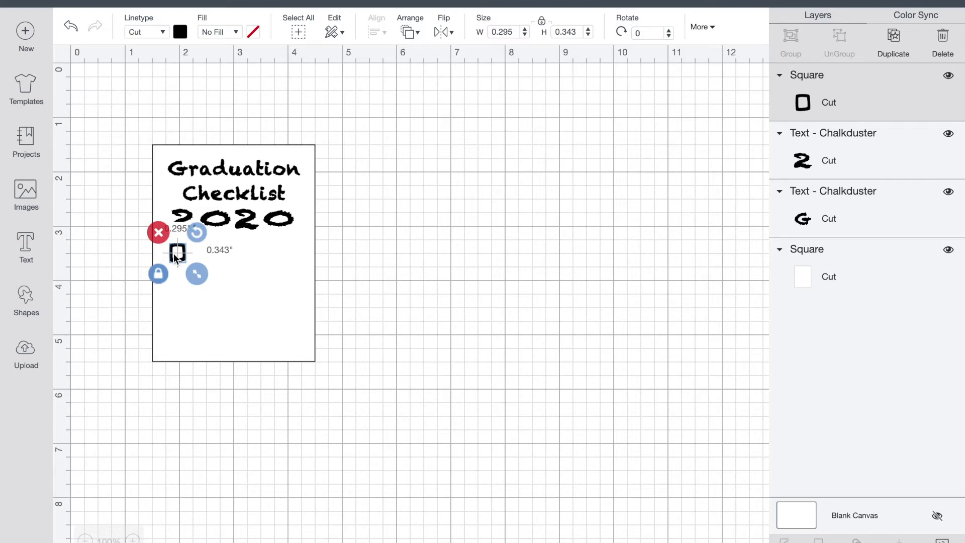
- Duplicate the small checkbox frame three times to get four checkboxes
click(894, 39)
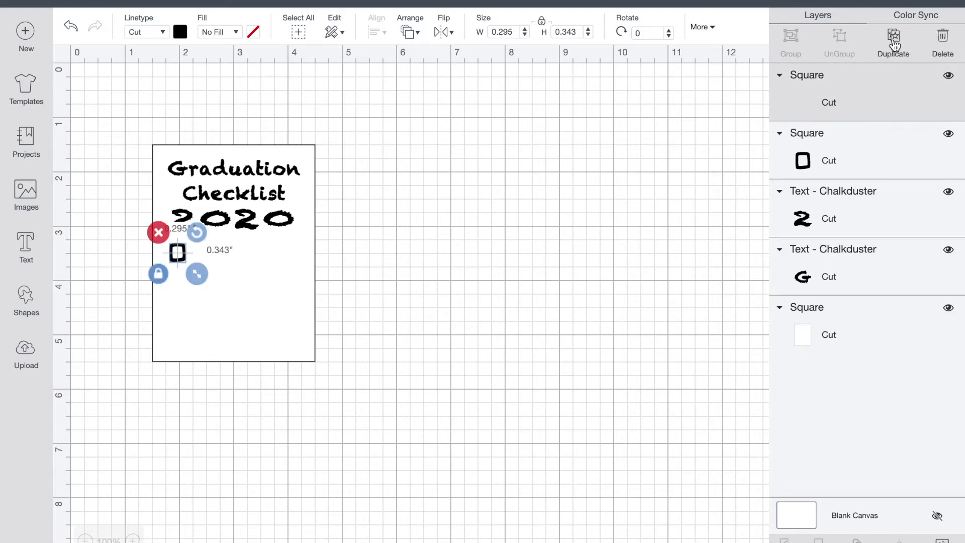
click(893, 41)
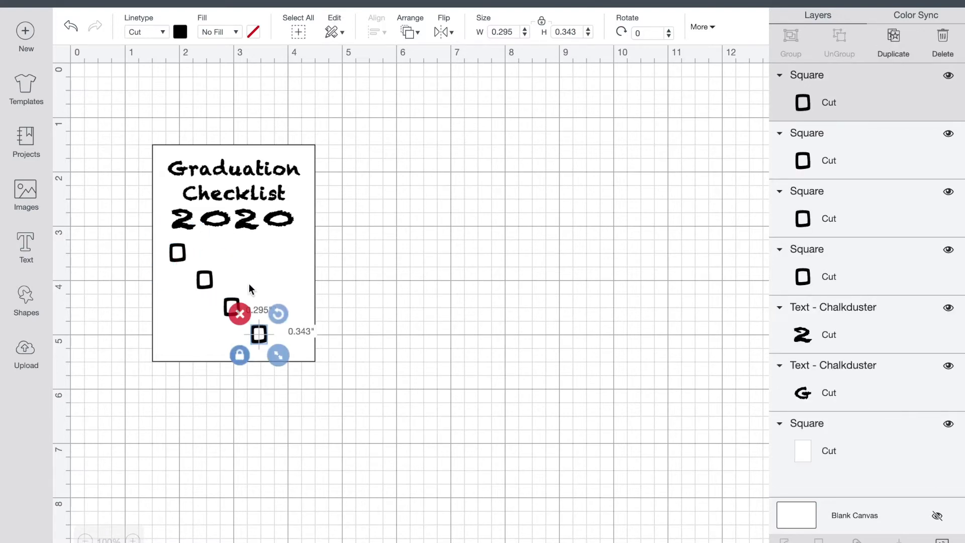
- Line up the three duplicated checkboxes in a vertical column under the first checkbox
drag(206, 281, 189, 286)
drag(238, 305, 185, 308)
drag(262, 338, 181, 342)
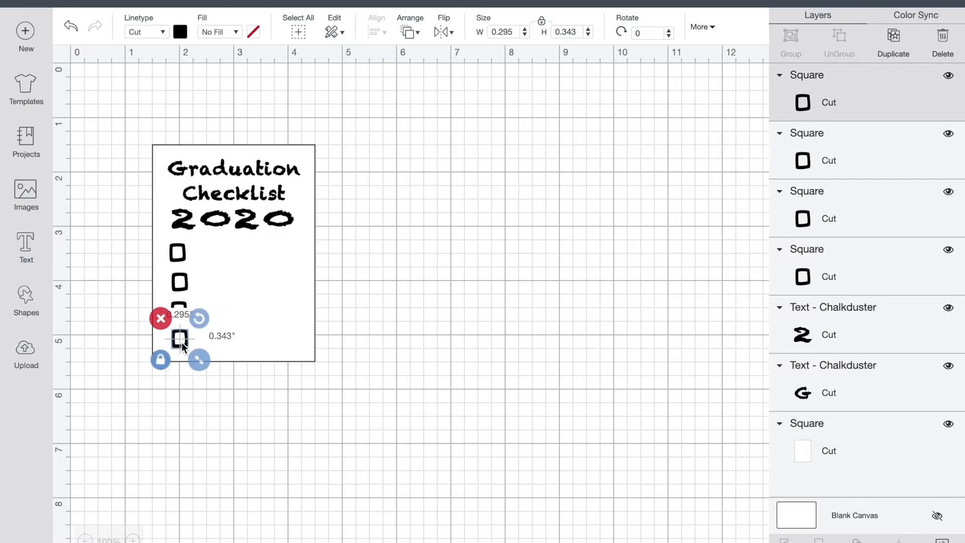
click(182, 282)
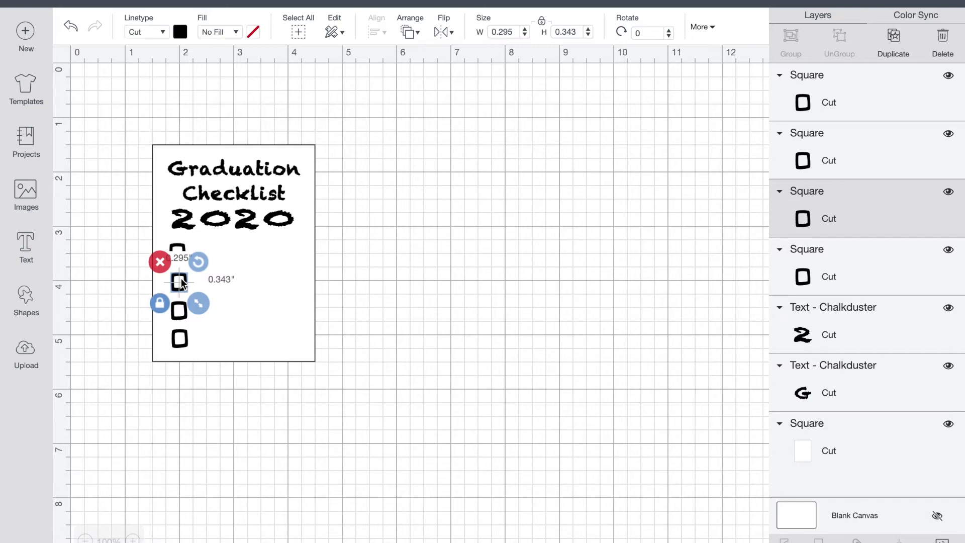
click(519, 315)
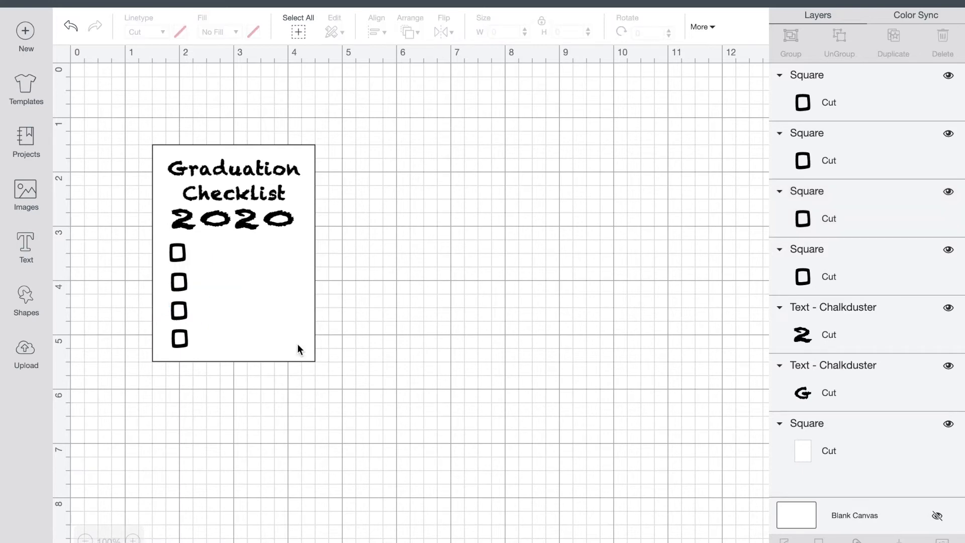
- Add the text "cap", shrink it to about 0.732 by 0.414 inches, and place it beside the first checkbox
click(26, 243)
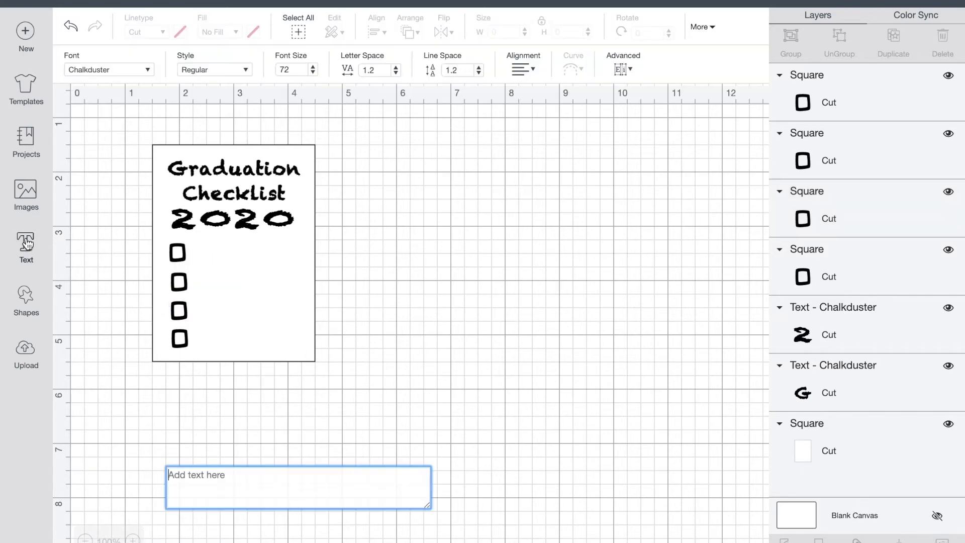
text(cap)
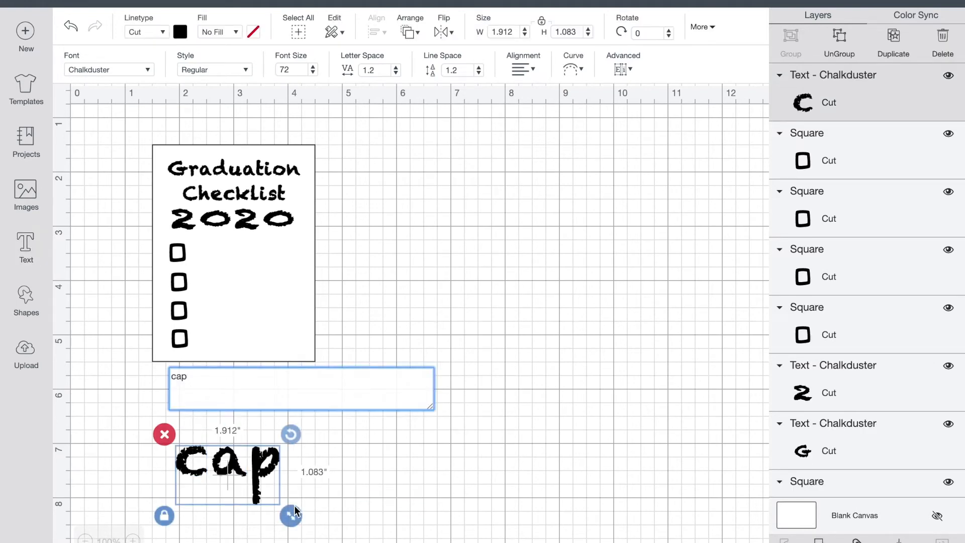
drag(291, 516, 219, 255)
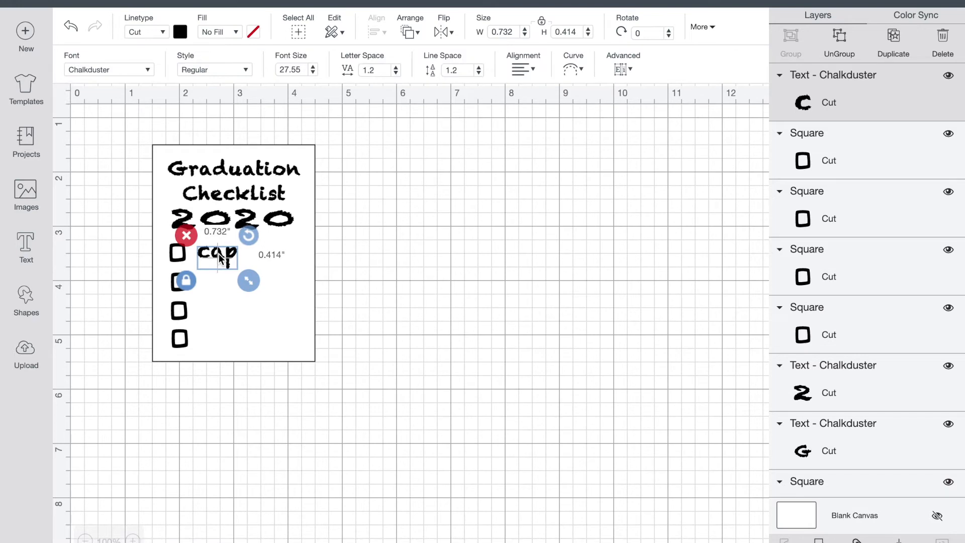
- Duplicate the "cap" text three times to get four checklist labels
click(893, 38)
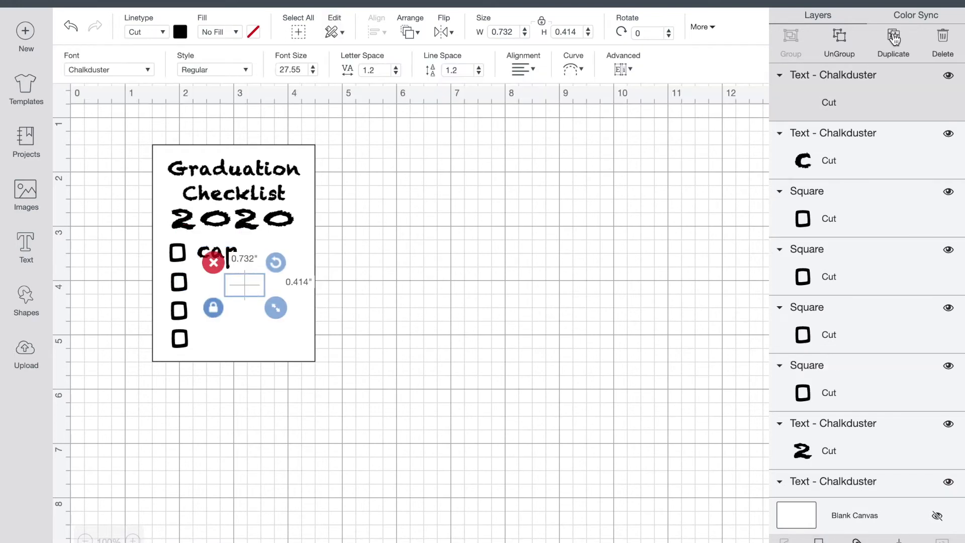
click(893, 38)
click(893, 38)
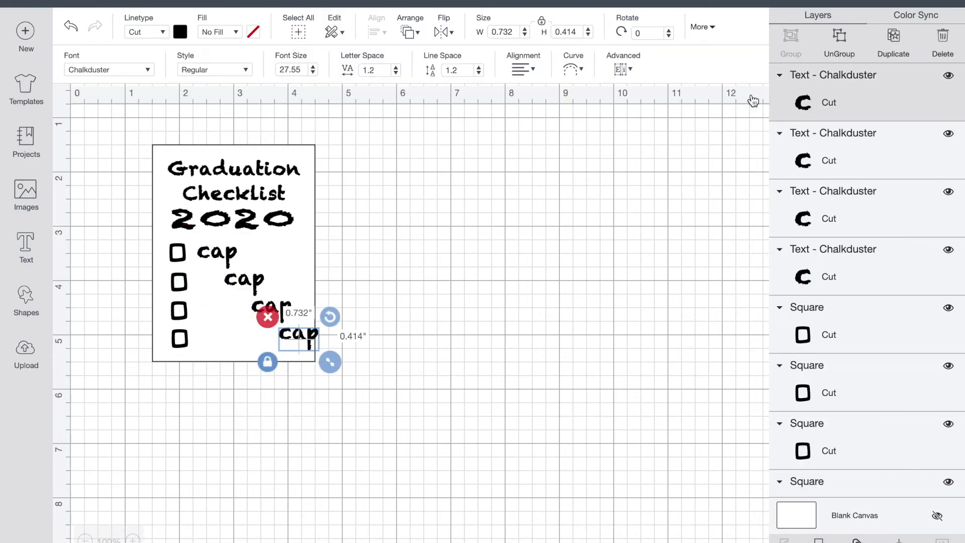
- Change the second label's text to "gown" and place it beside the second checkbox
click(250, 282)
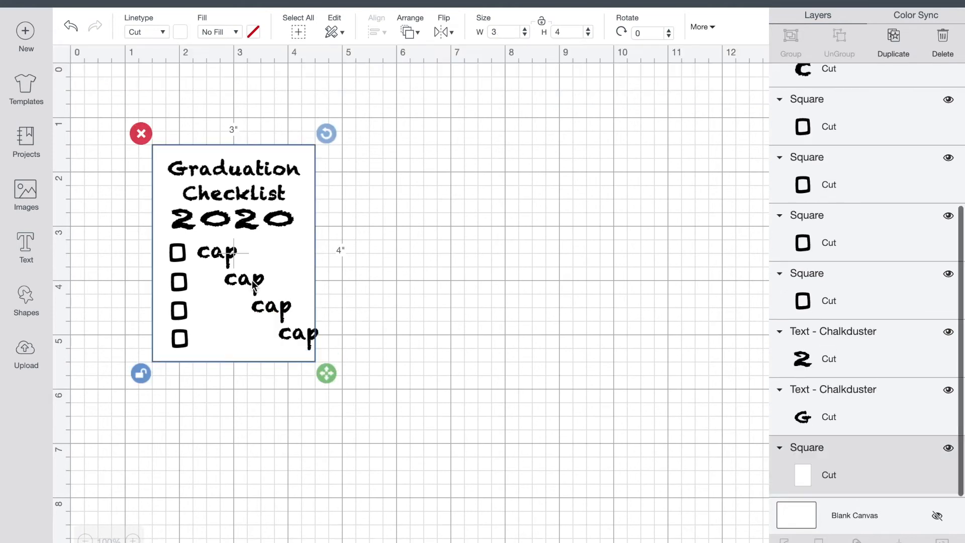
click(244, 283)
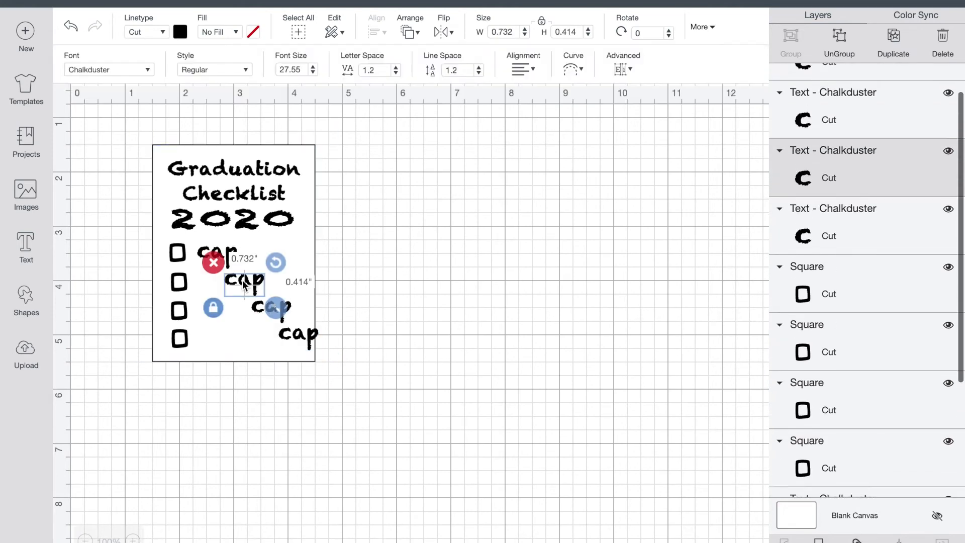
double_click(243, 284)
key(BackSpace)
key(BackSpace)
key(BackSpace)
text(gown)
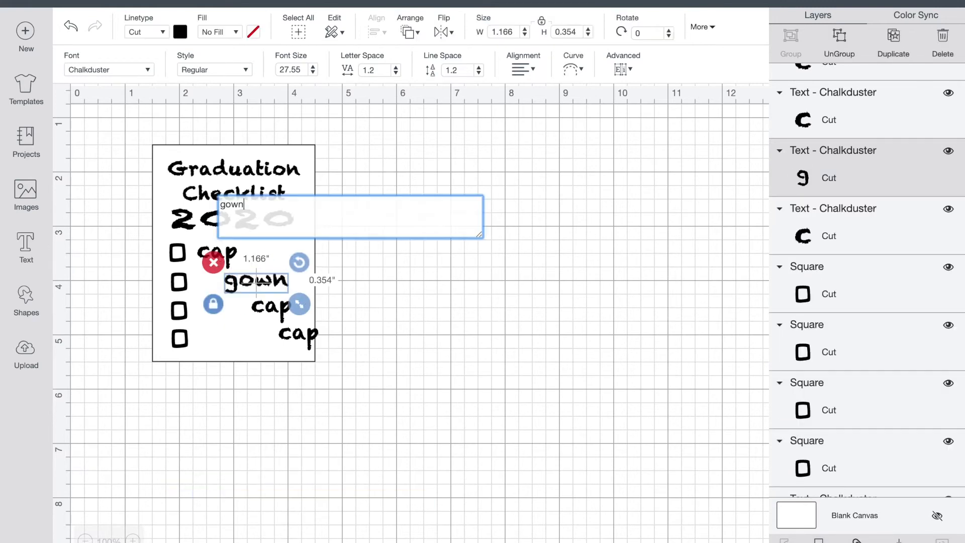
drag(272, 285, 238, 283)
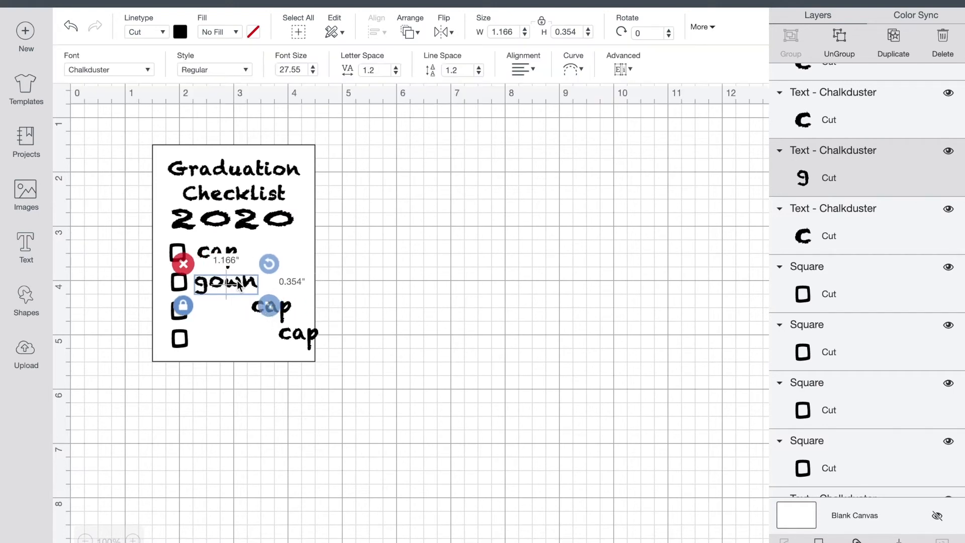
- Change the third label's text to "mask" and place it beside the third checkbox
click(284, 315)
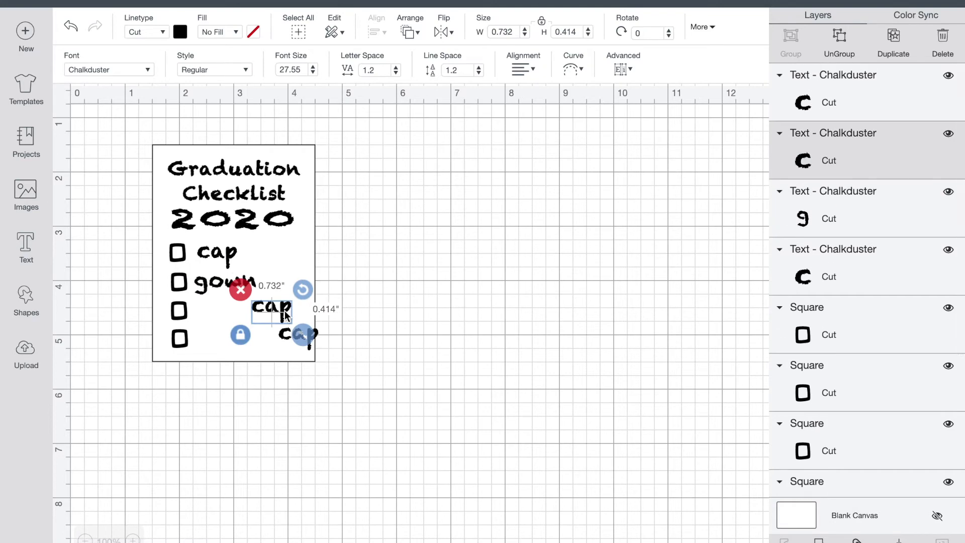
double_click(284, 315)
drag(275, 232, 250, 233)
text(mask)
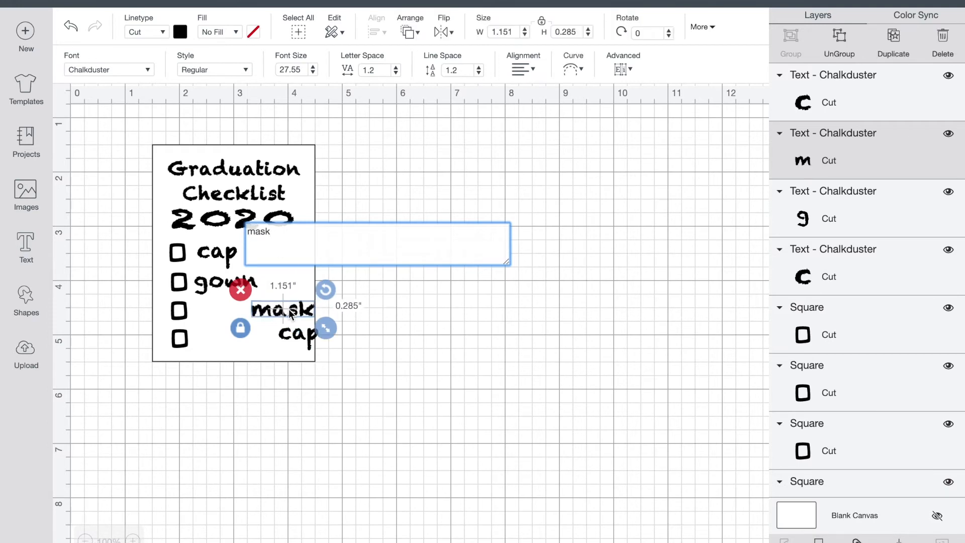
click(291, 314)
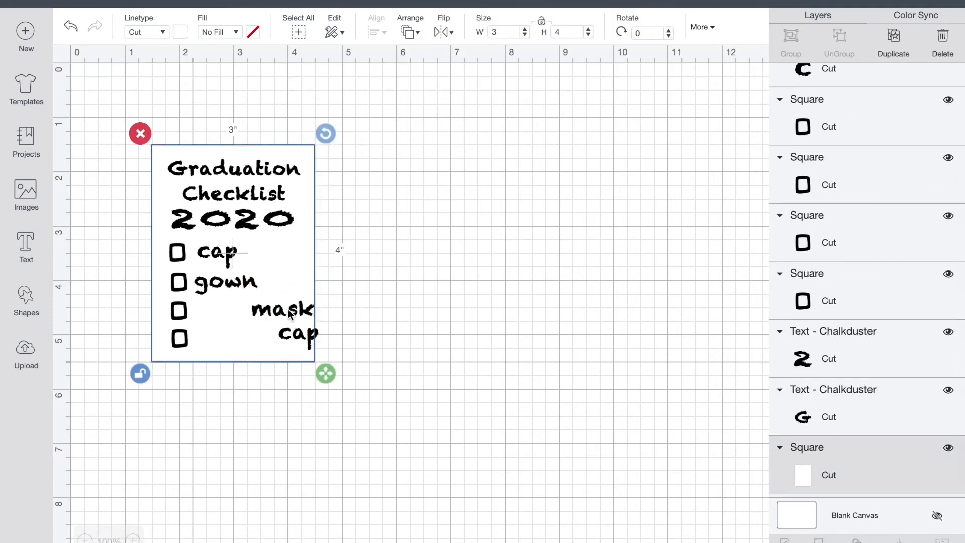
click(326, 307)
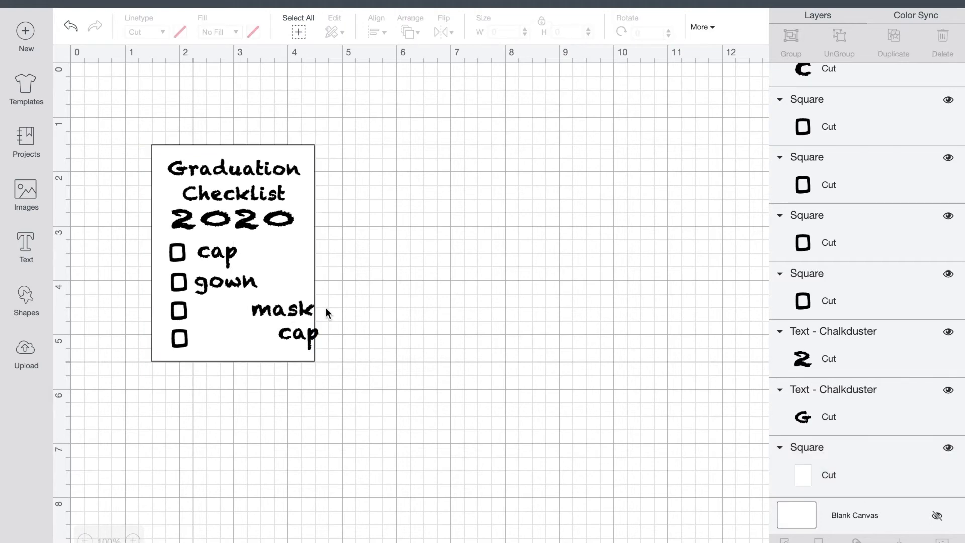
click(302, 310)
drag(302, 311, 243, 311)
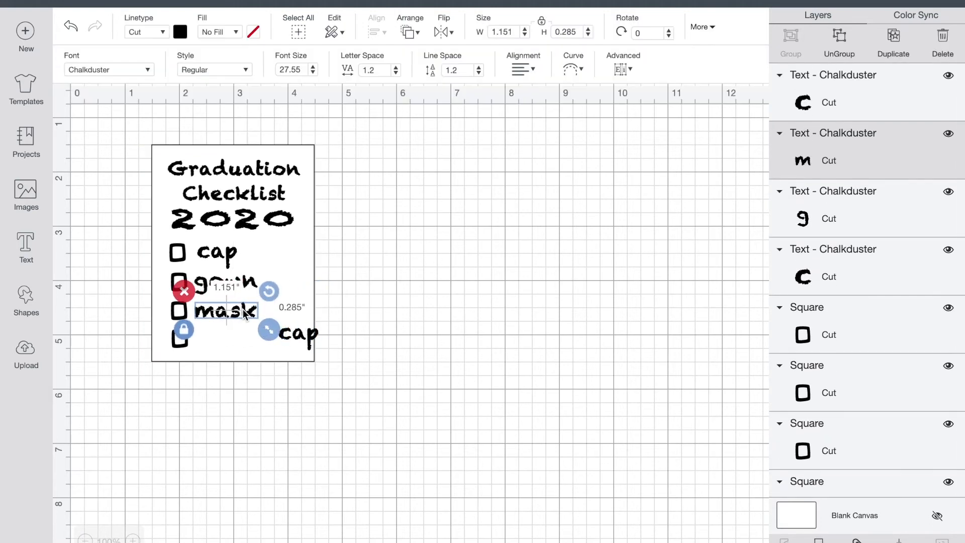
- Replace the fourth label's text with "hand sanitizer", split over two lines
click(307, 342)
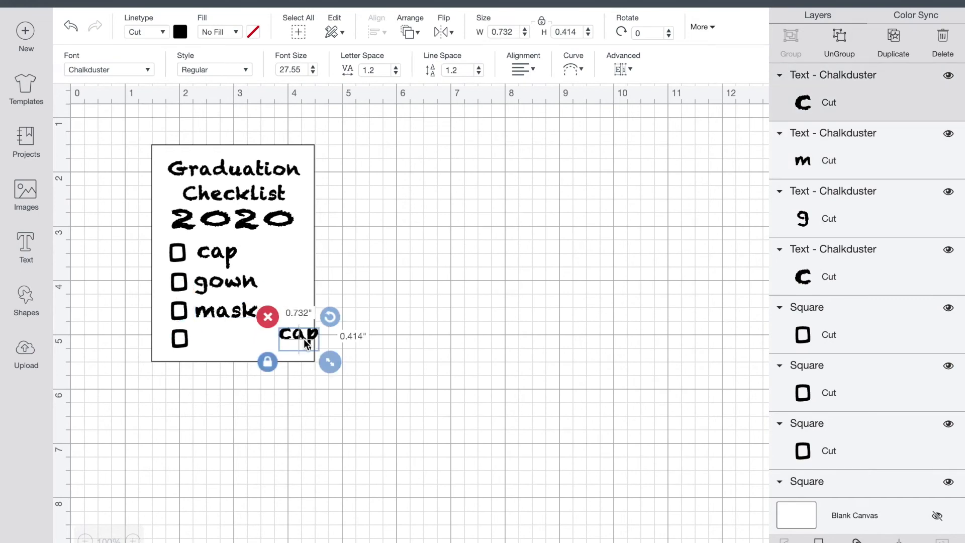
double_click(306, 341)
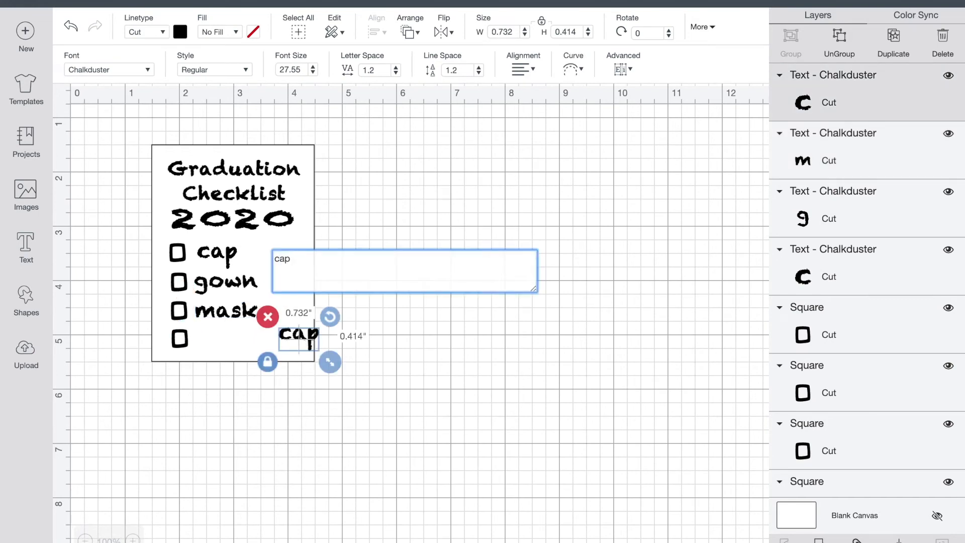
key(BackSpace)
key(BackSpace)
key(BackSpace)
text(hand)
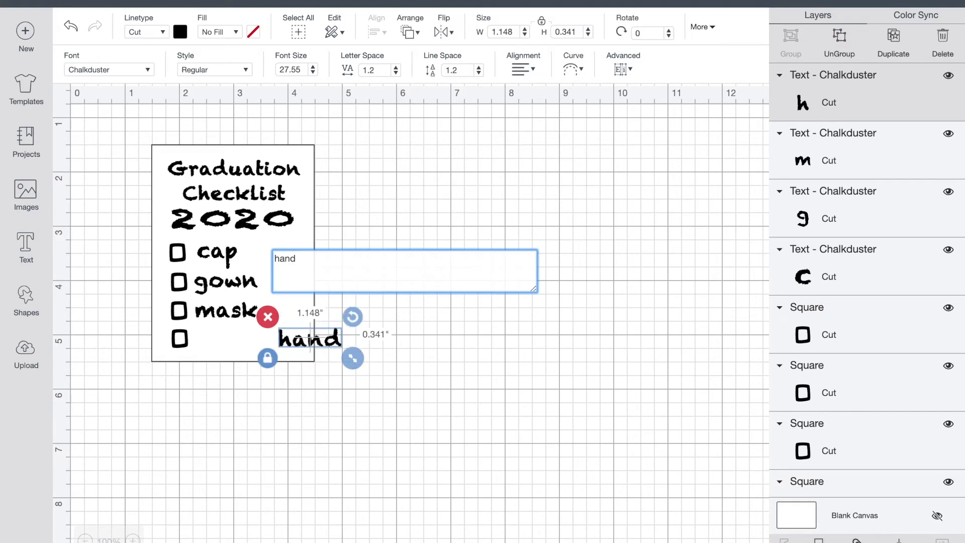
key(Return)
text(sanitizer)
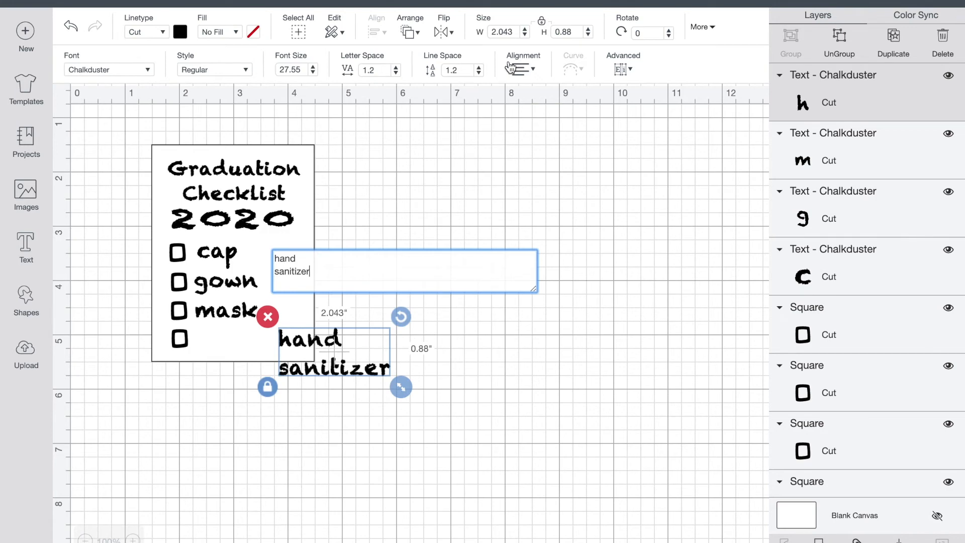
- Reduce the line spacing of the "hand sanitizer" text to bring its two lines closer together
click(478, 73)
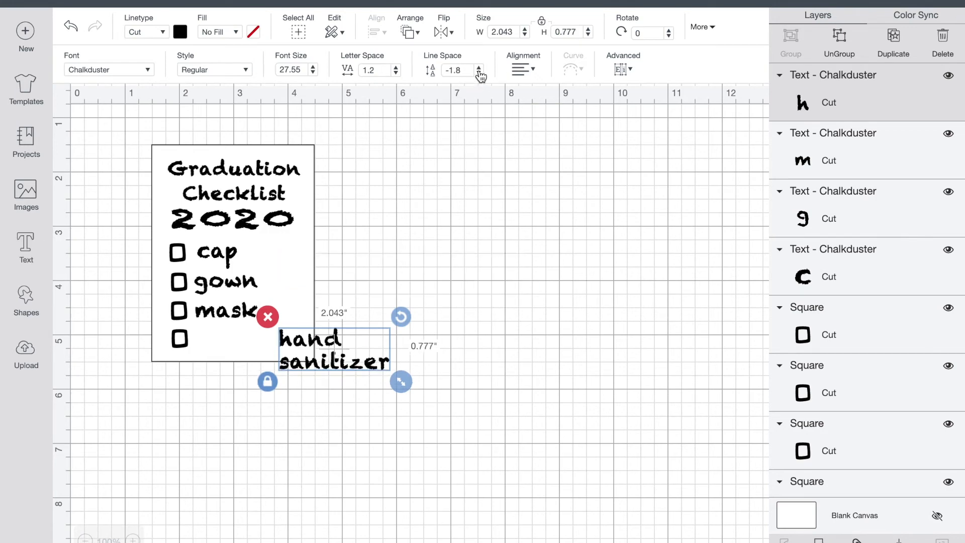
click(478, 73)
click(478, 73)
click(478, 73)
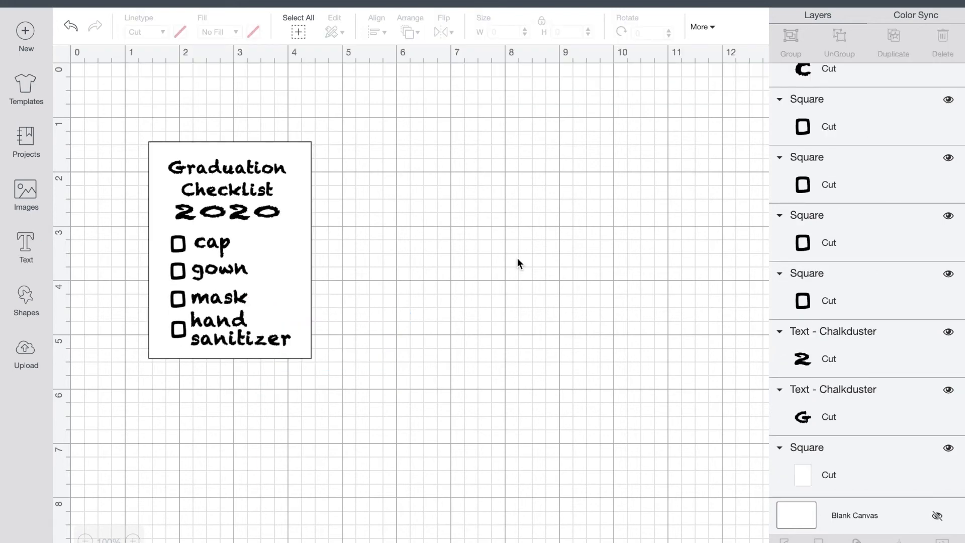
- Select the whole card design and flatten it into a single print-then-cut image
click(302, 33)
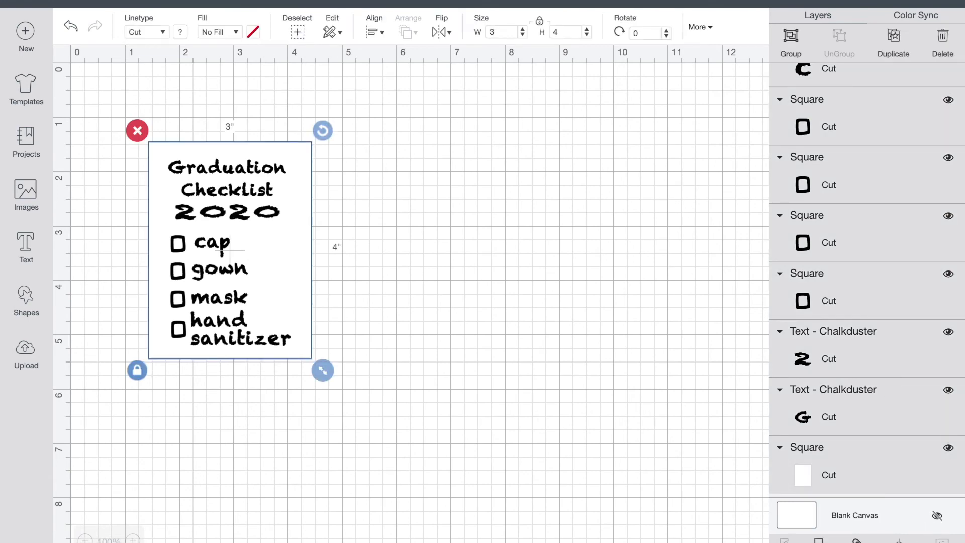
click(897, 539)
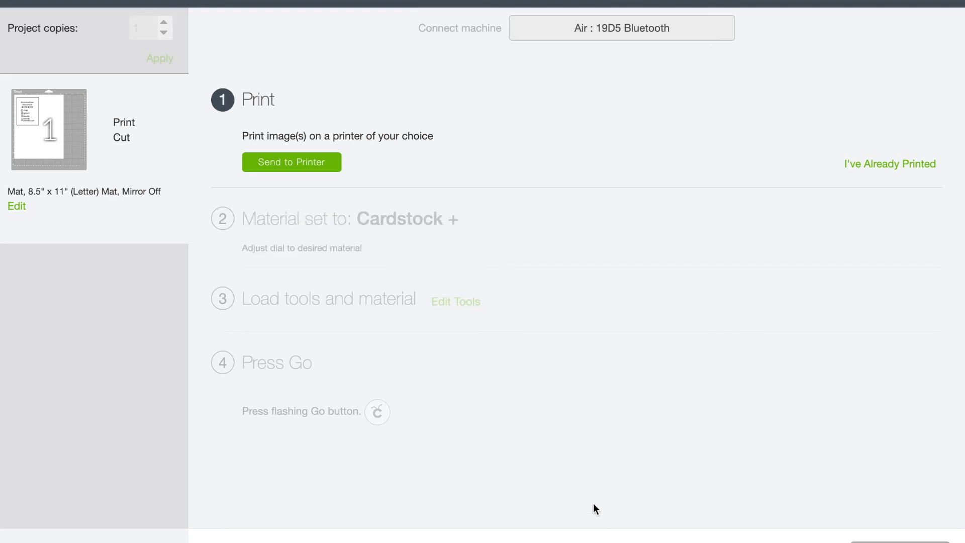
- Send the card to the printer with Use System Dialog turned on to bring up the system print settings
click(269, 163)
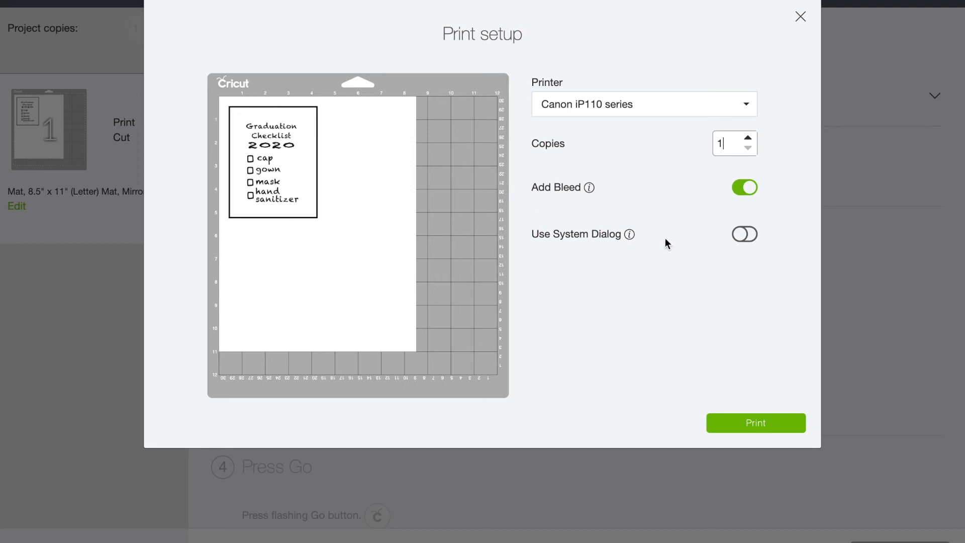
click(742, 235)
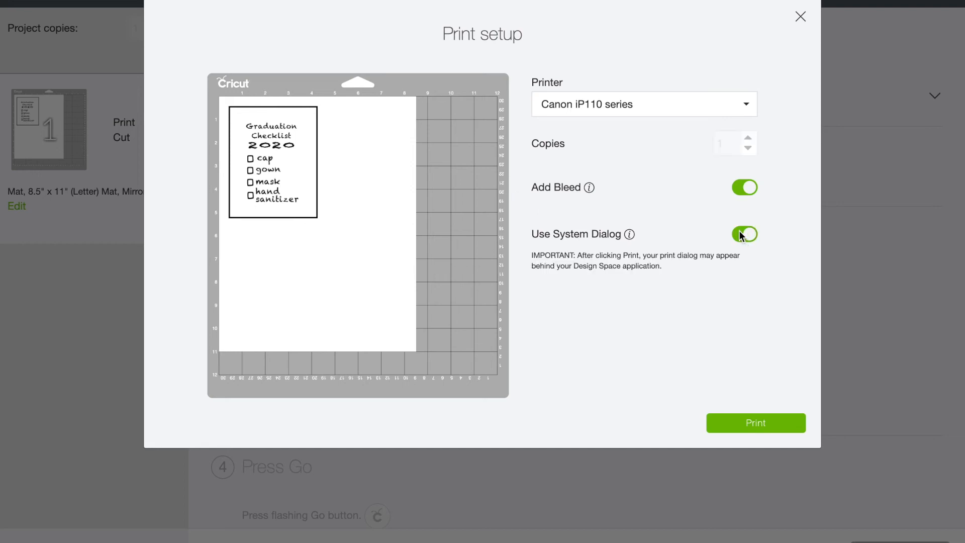
click(746, 426)
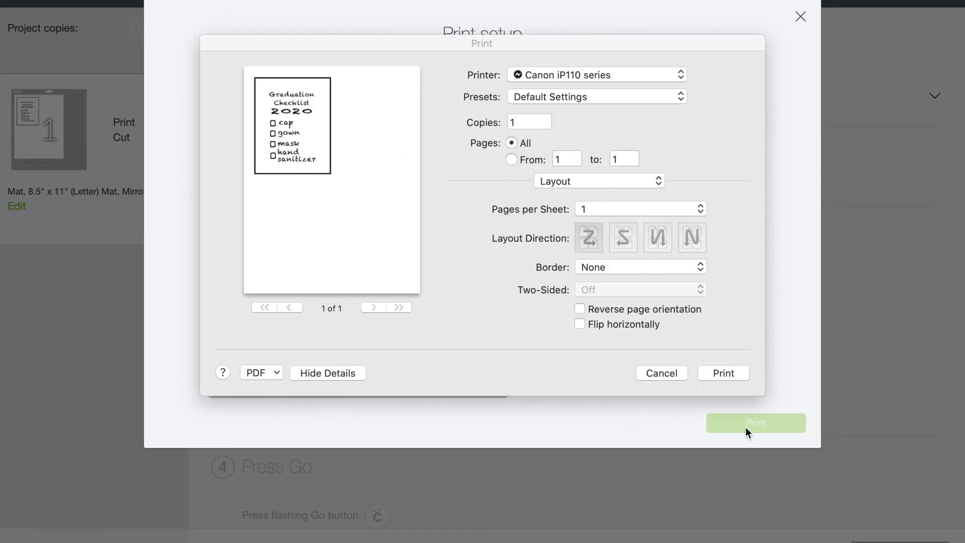
- In the Quality & Media print settings, set the media type to Matte Photo Paper and the print quality to High
click(650, 182)
click(583, 249)
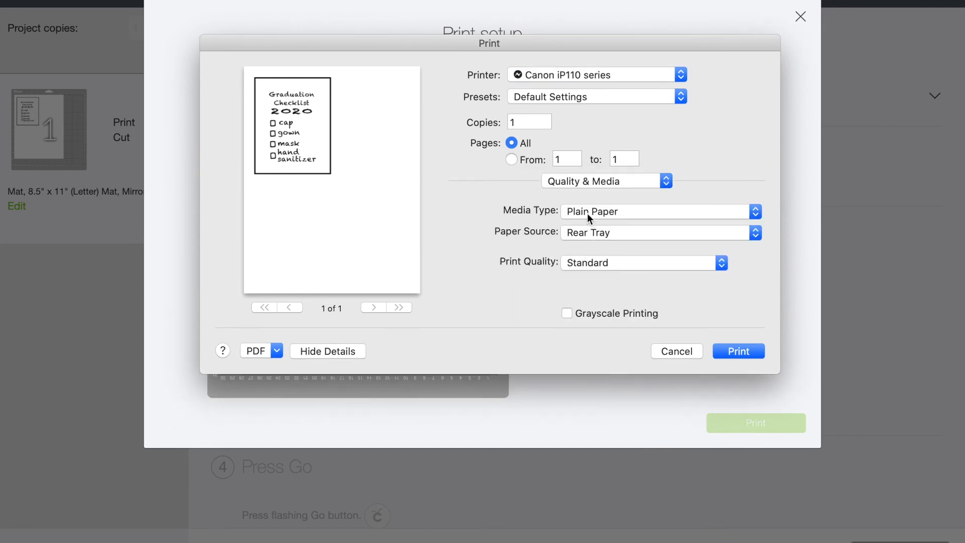
click(587, 214)
mouse_move(593, 229)
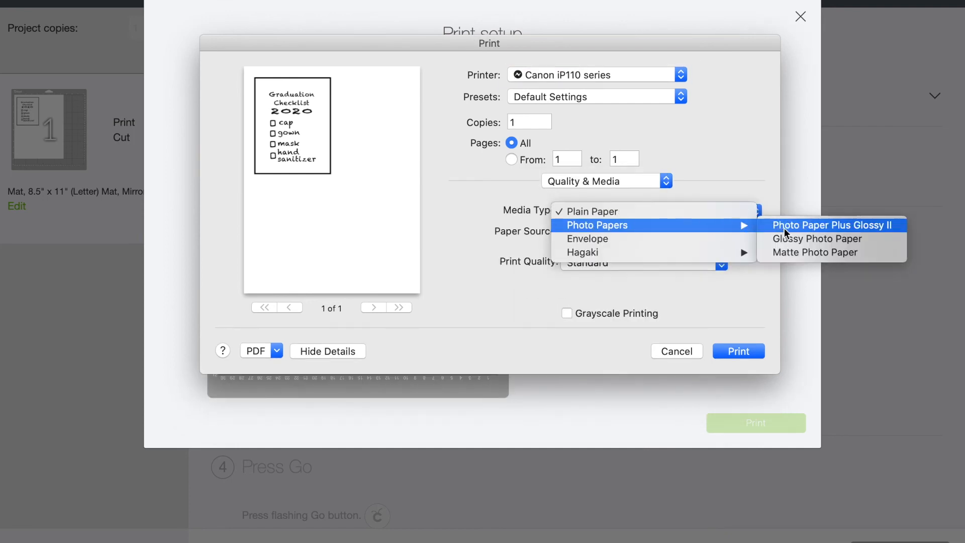
click(792, 252)
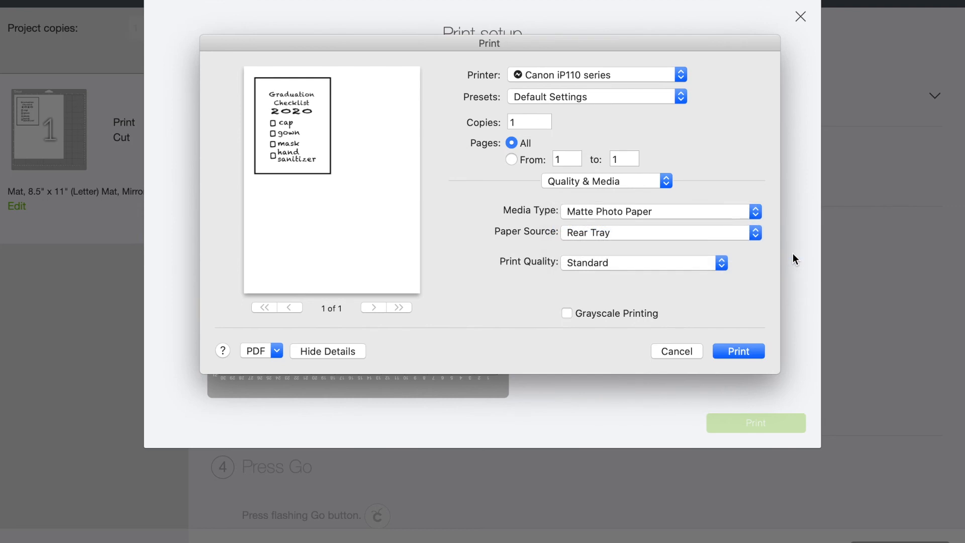
click(700, 264)
click(621, 247)
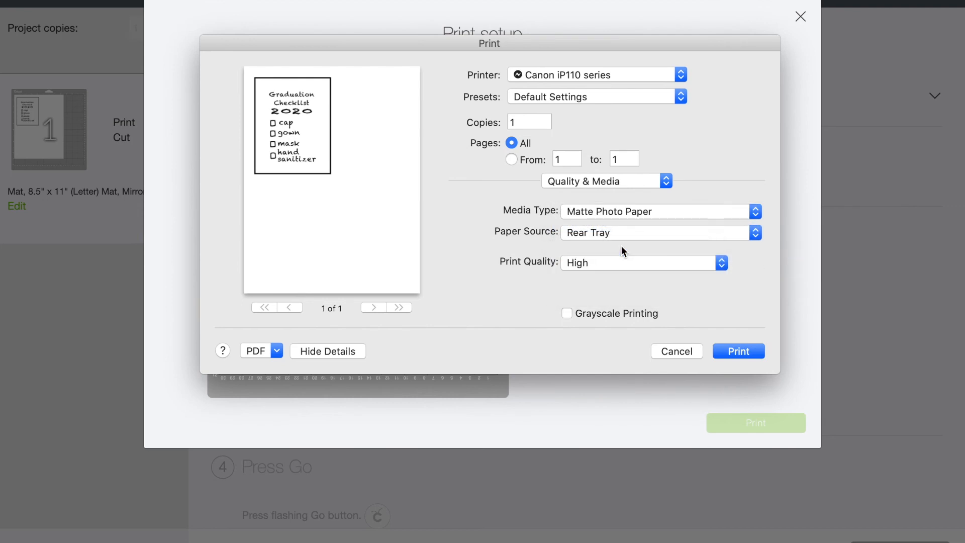